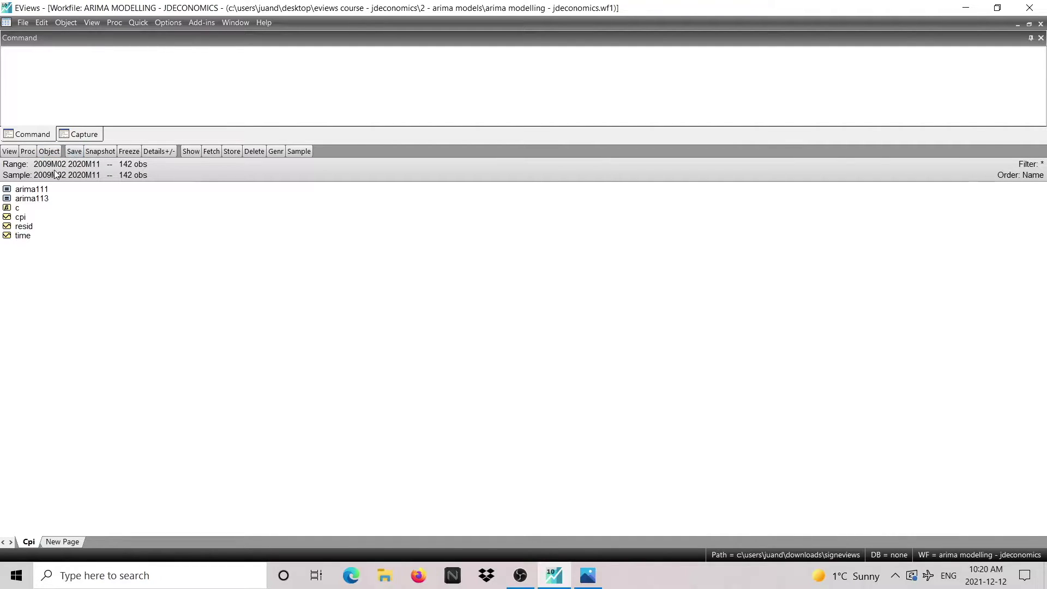
Step: Extend the monthly workfile range to an end date of 2021M11 and accept inserting the extra observations
double_click(86, 165)
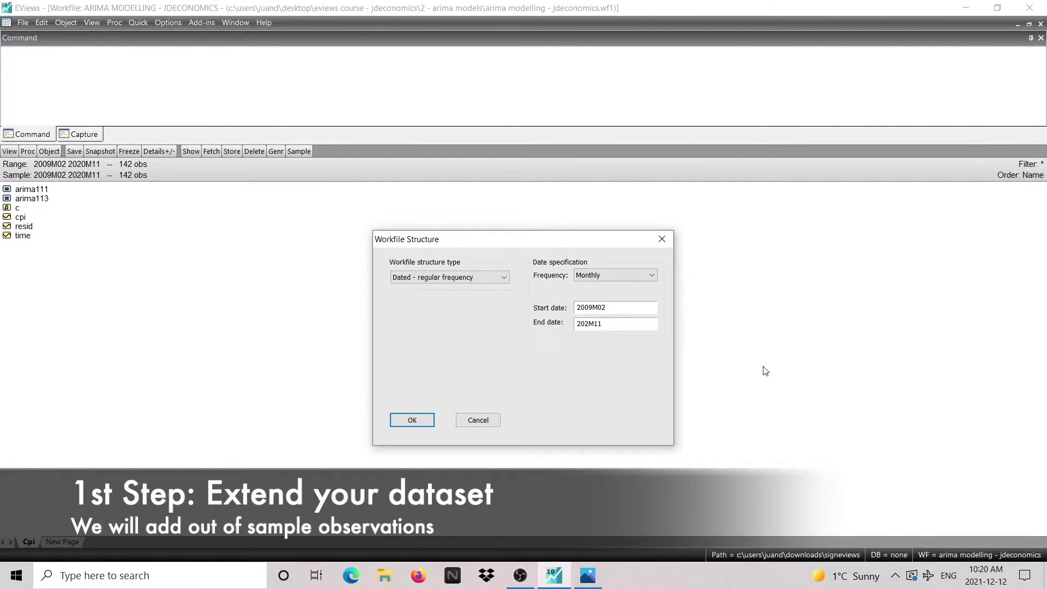
text(1)
click(414, 425)
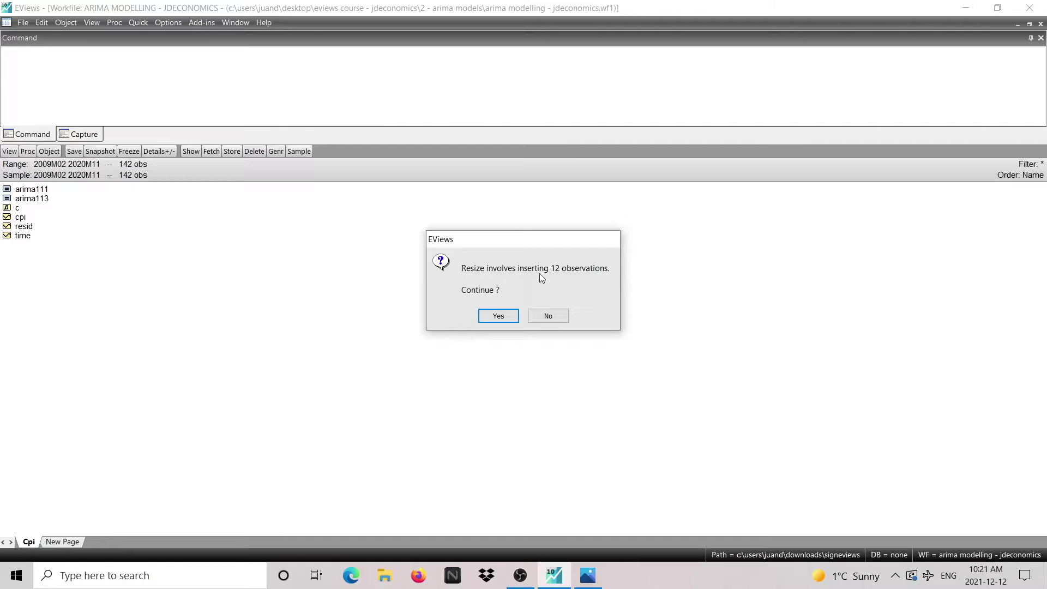
click(498, 317)
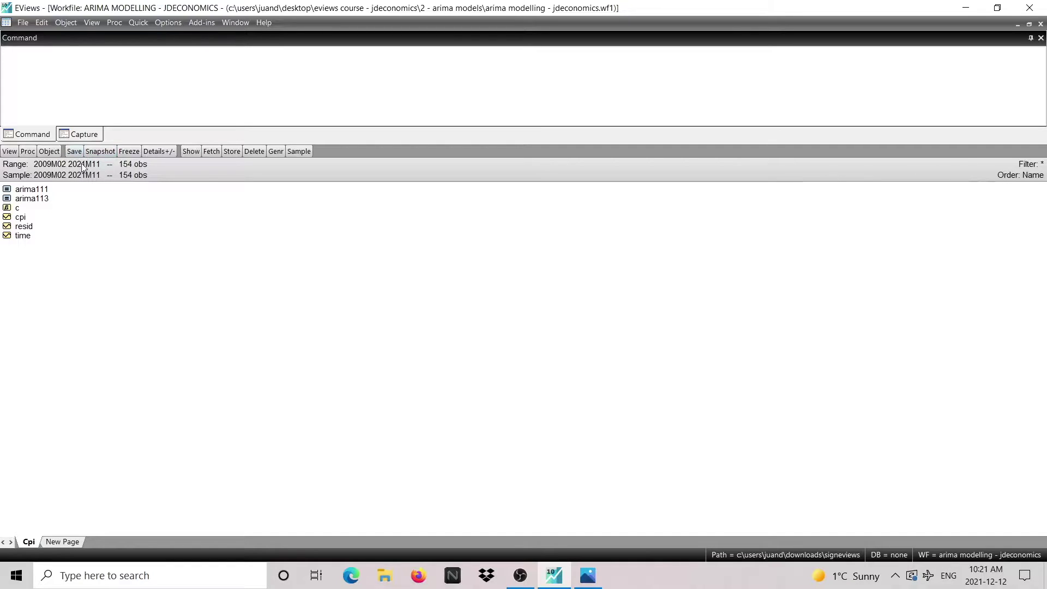
Step: Show the cpi series as a spreadsheet, examine the added months 2020M12 to 2021M11, and close the series
double_click(22, 217)
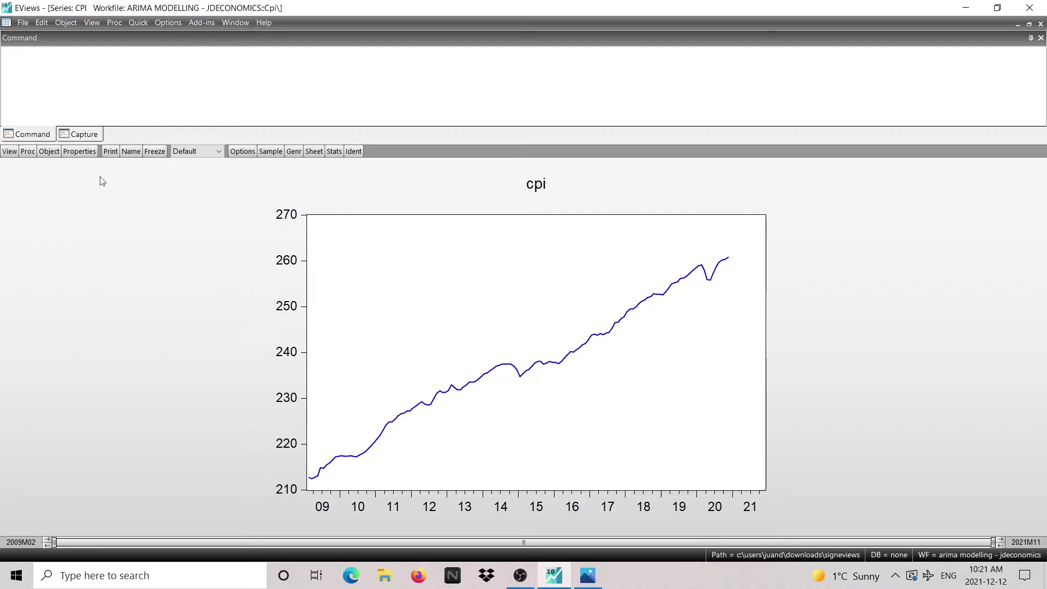
click(10, 151)
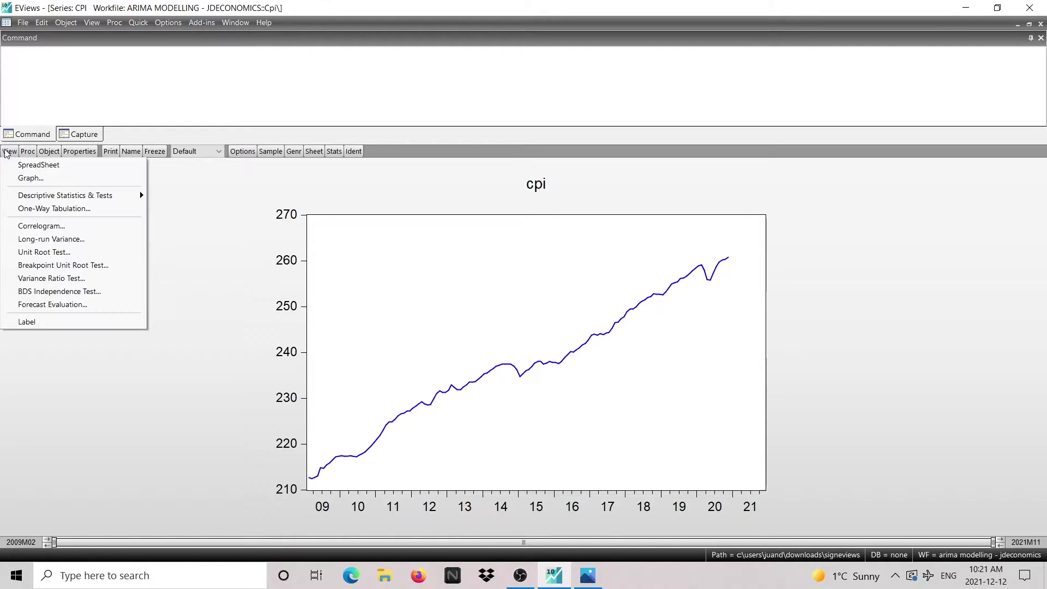
click(29, 164)
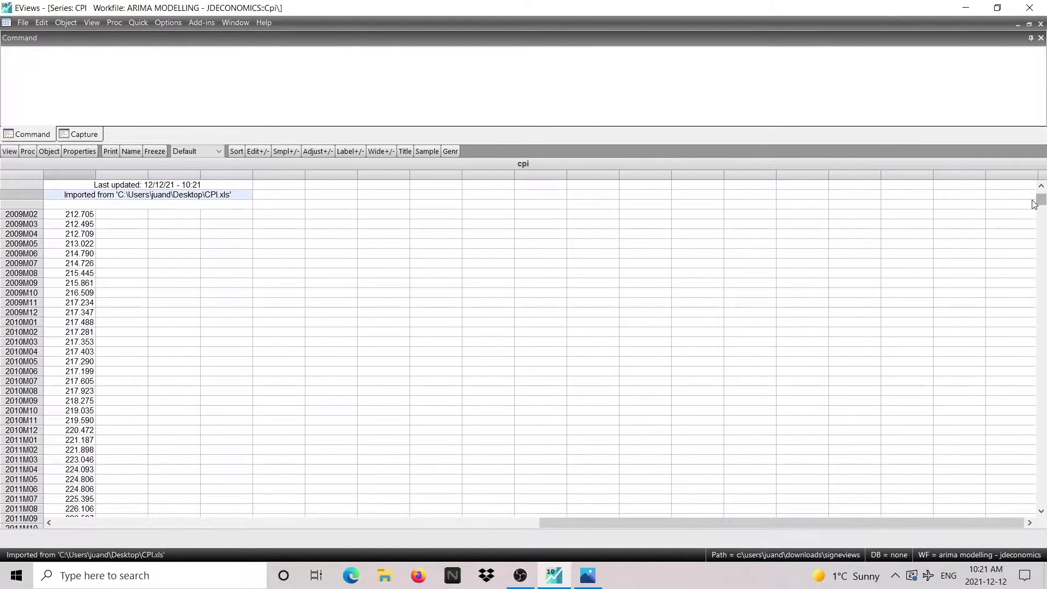
drag(1039, 201, 1041, 499)
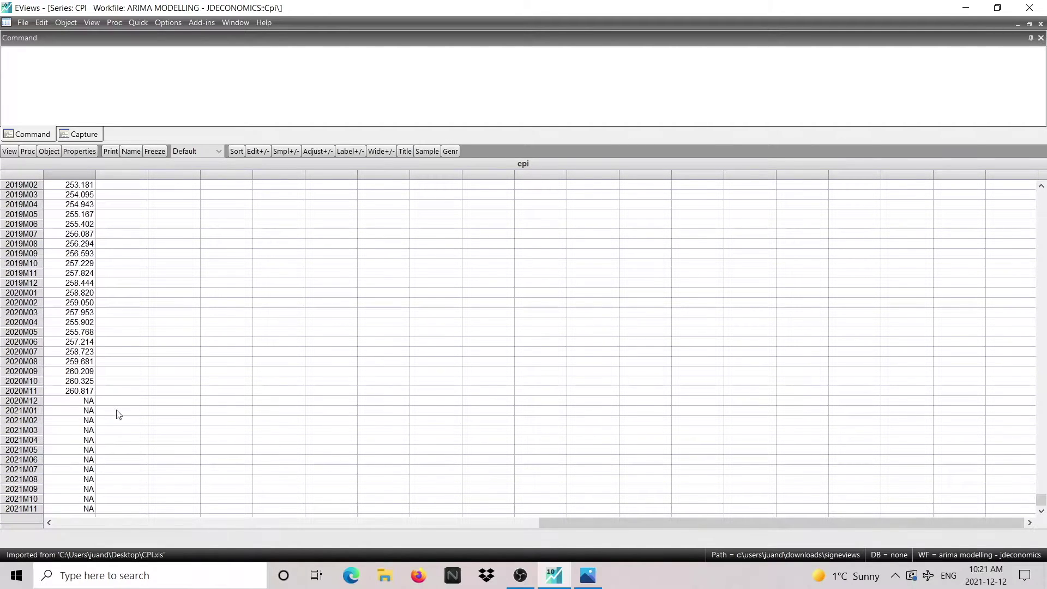
drag(82, 402, 87, 510)
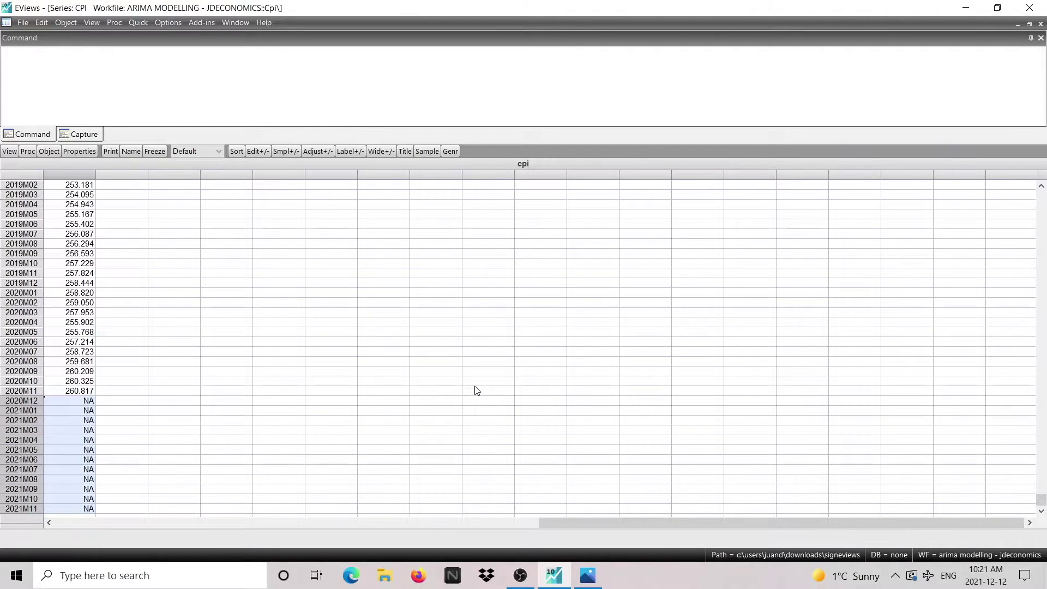
click(1041, 24)
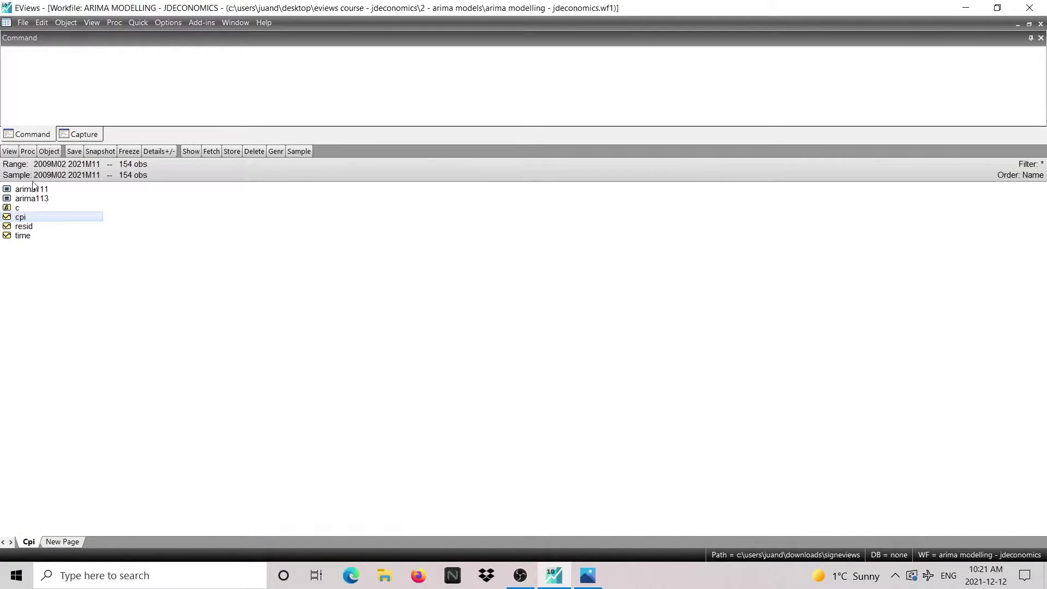
Step: Forecast CPI from the arima113 equation over 2020m11 to 2021m11, saving the forecast as cpif and its standard errors as se
click(36, 199)
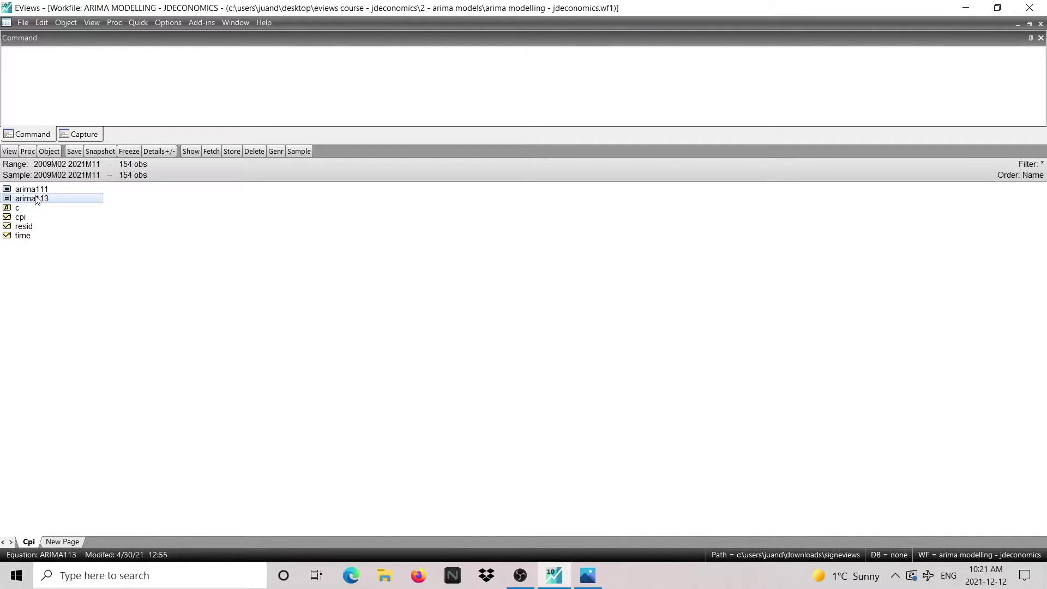
double_click(36, 200)
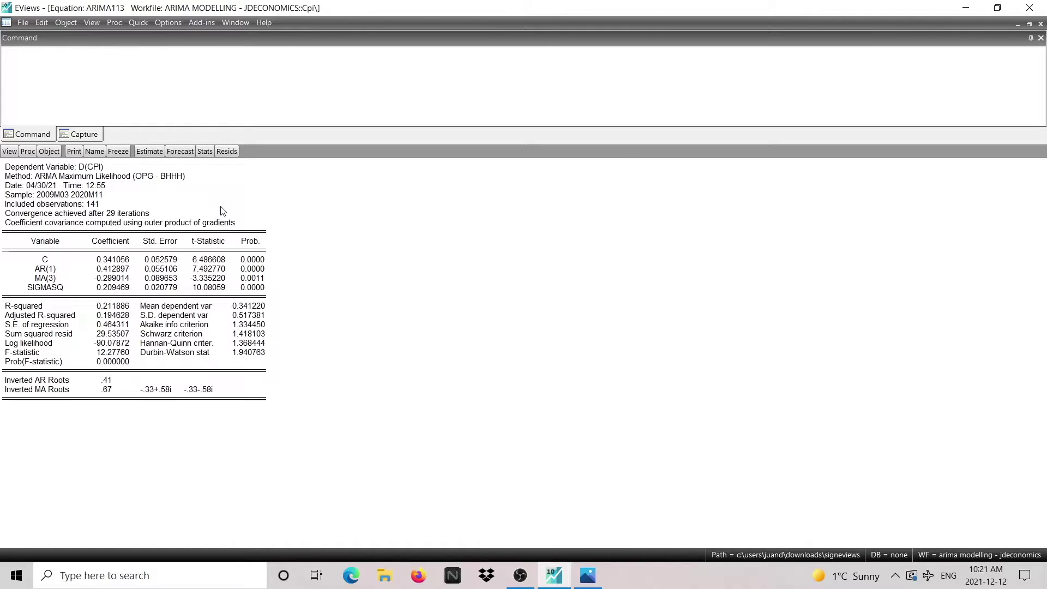
click(181, 151)
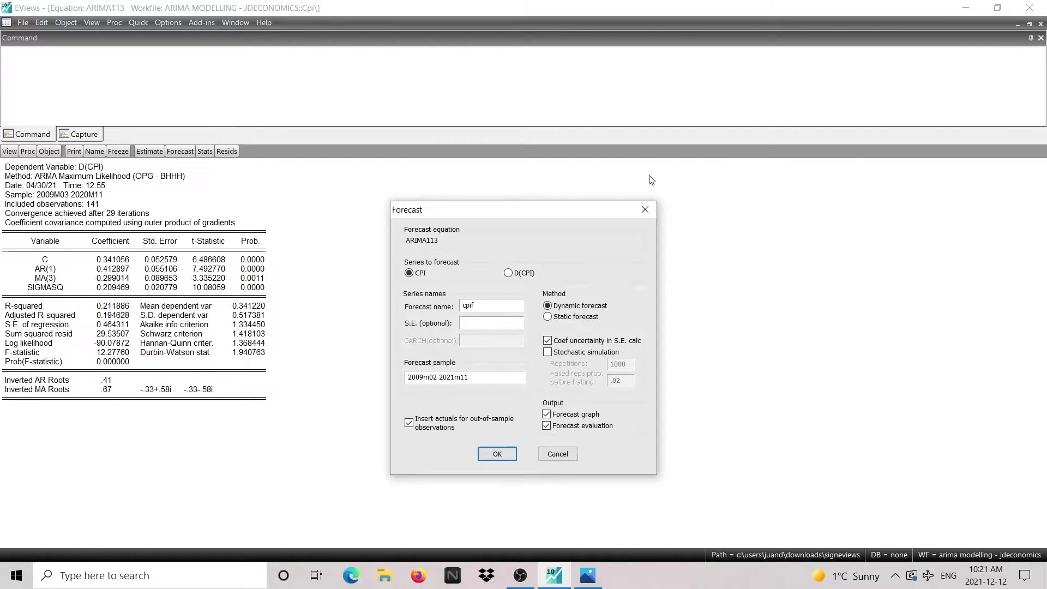
click(498, 304)
drag(439, 377, 380, 382)
text(2020)
text(m11)
text(se)
click(497, 455)
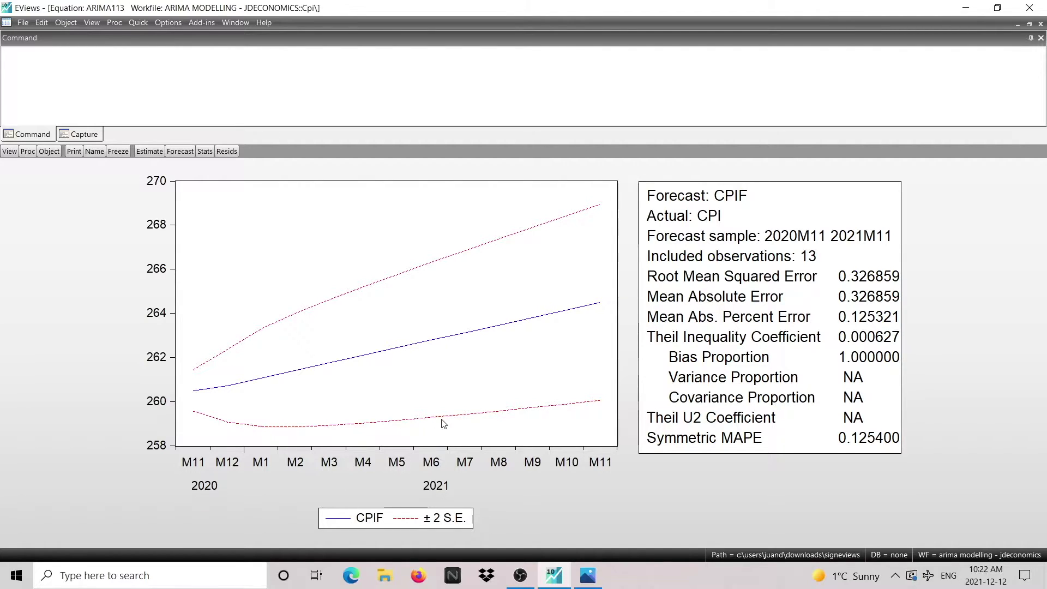
Step: Examine the forecast line and its ±2 S.E. confidence bands in the graph, and close the equation
mouse_move(598, 401)
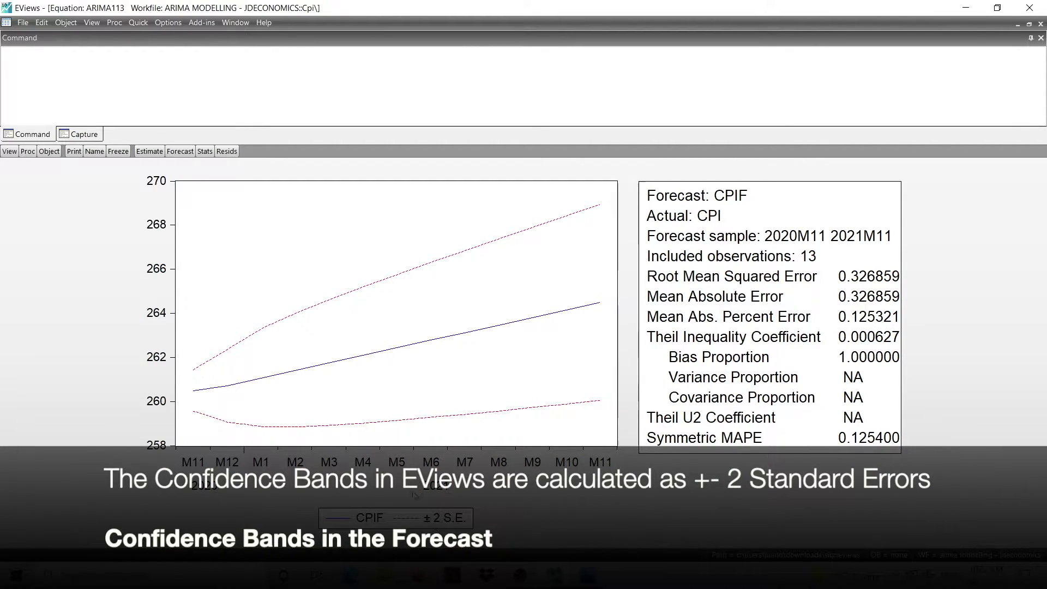
drag(415, 521, 447, 521)
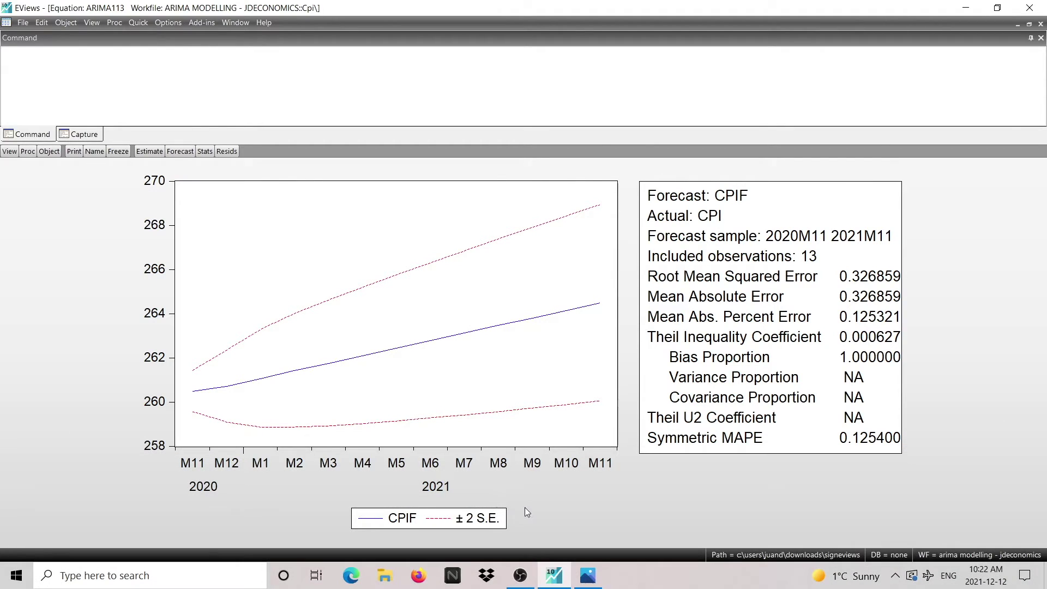
click(1039, 25)
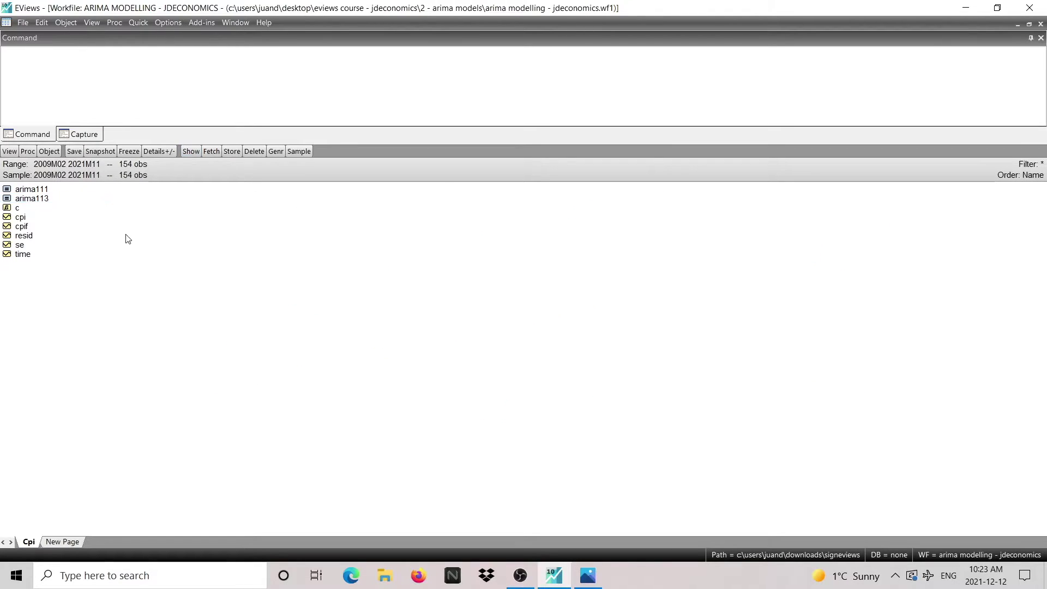
Step: Examine the forecast values in the cpif series from 2020M11 to 2021M11, and close it to return to the maximized workfile
double_click(24, 227)
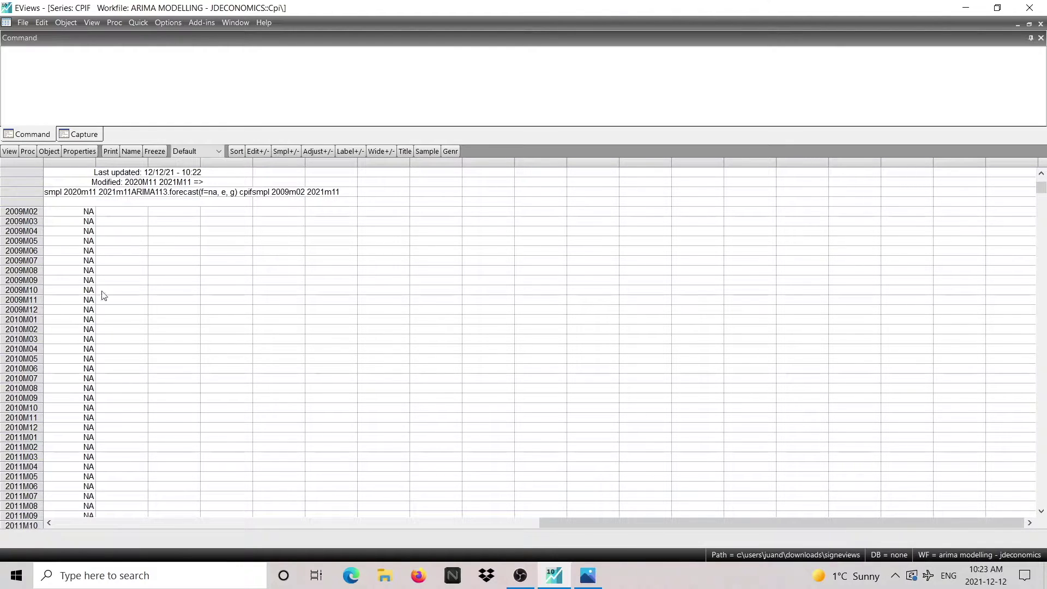
click(87, 212)
click(82, 236)
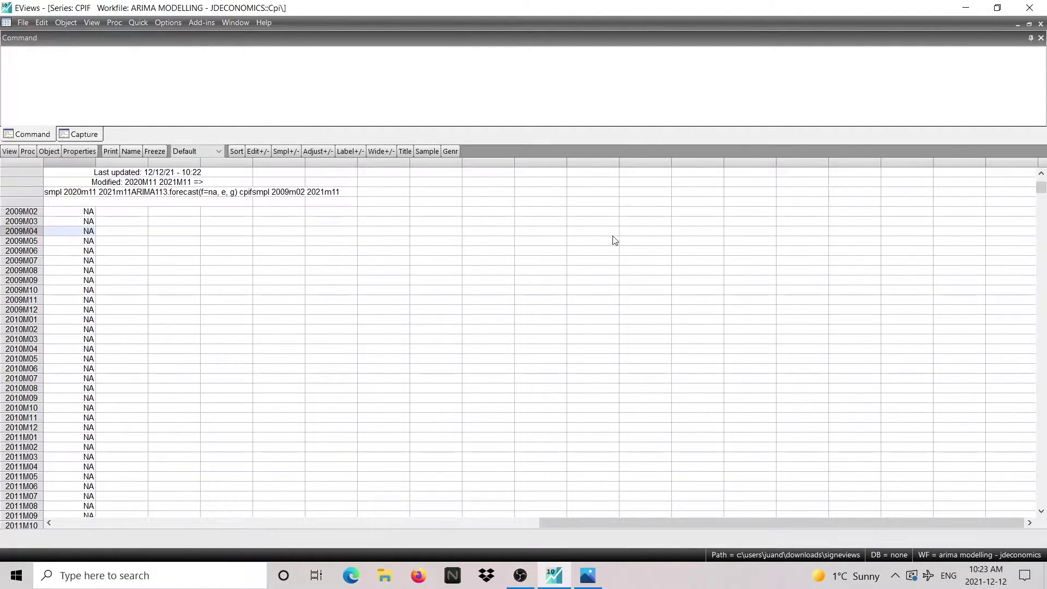
drag(1040, 190, 997, 501)
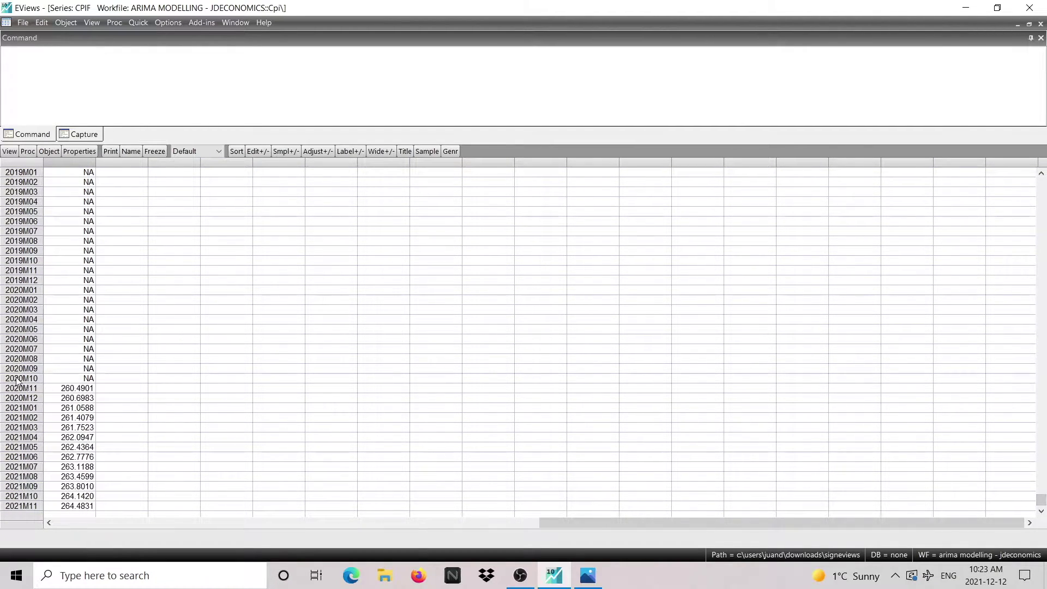
drag(78, 389, 79, 508)
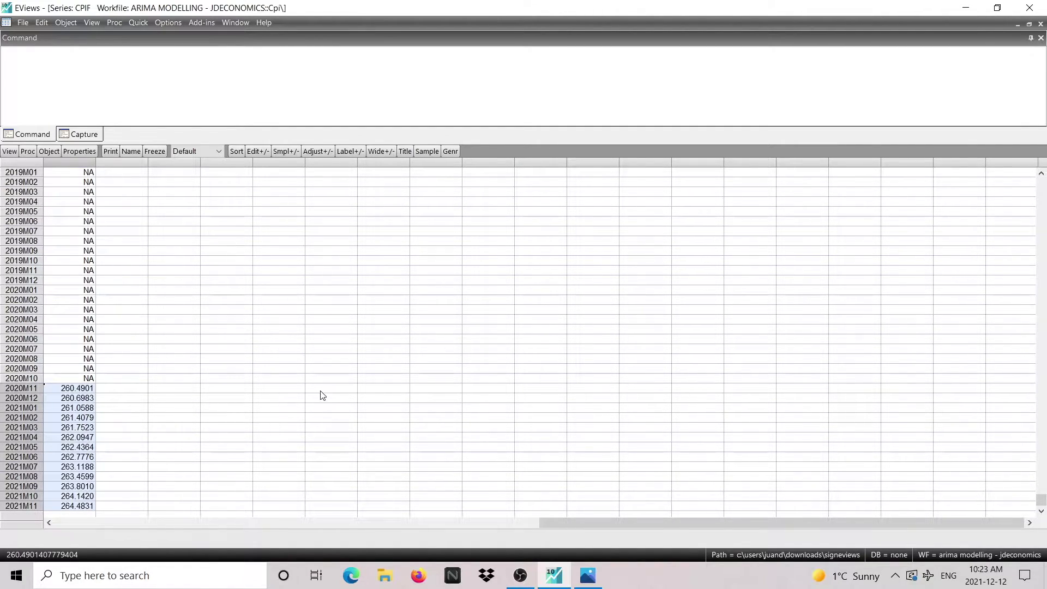
click(82, 390)
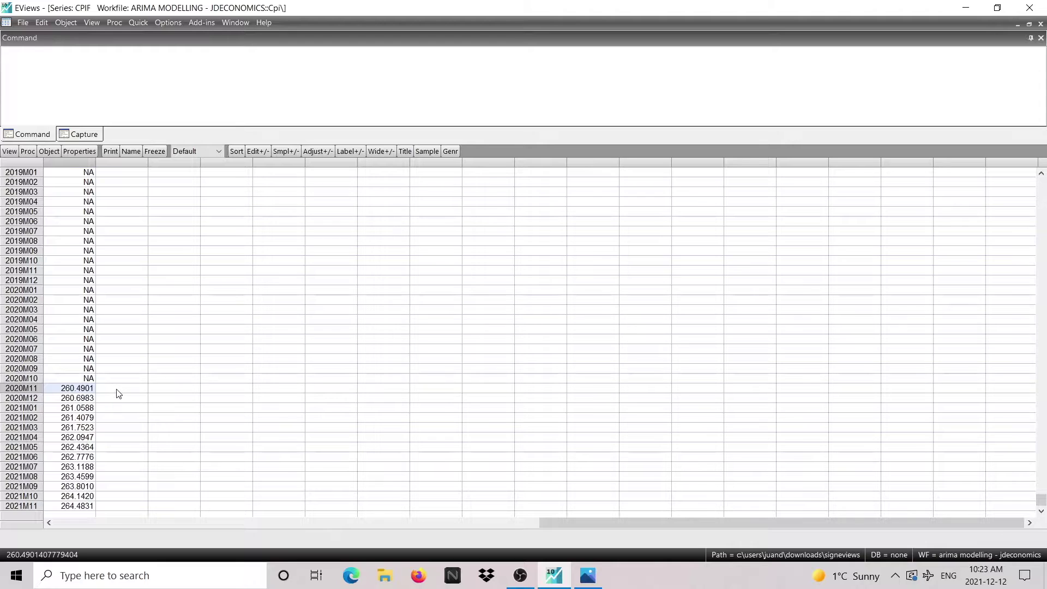
click(79, 399)
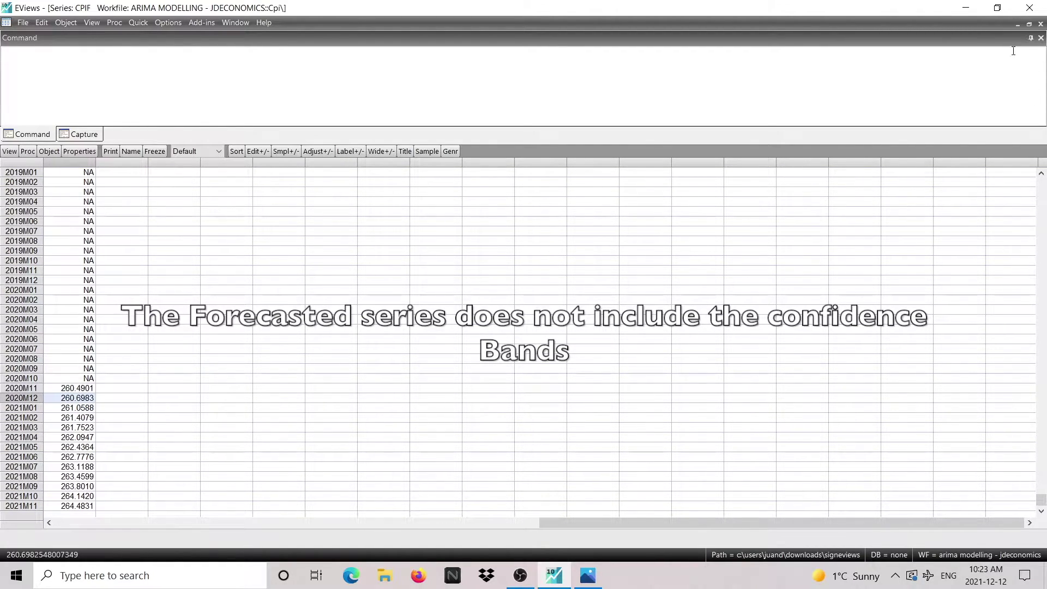
click(1029, 24)
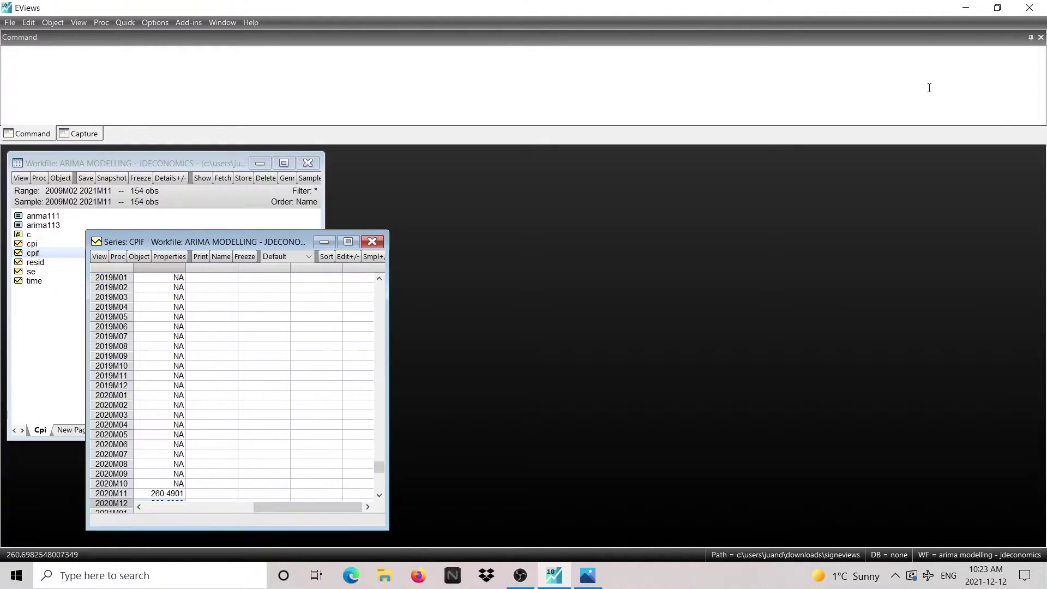
click(373, 242)
click(284, 163)
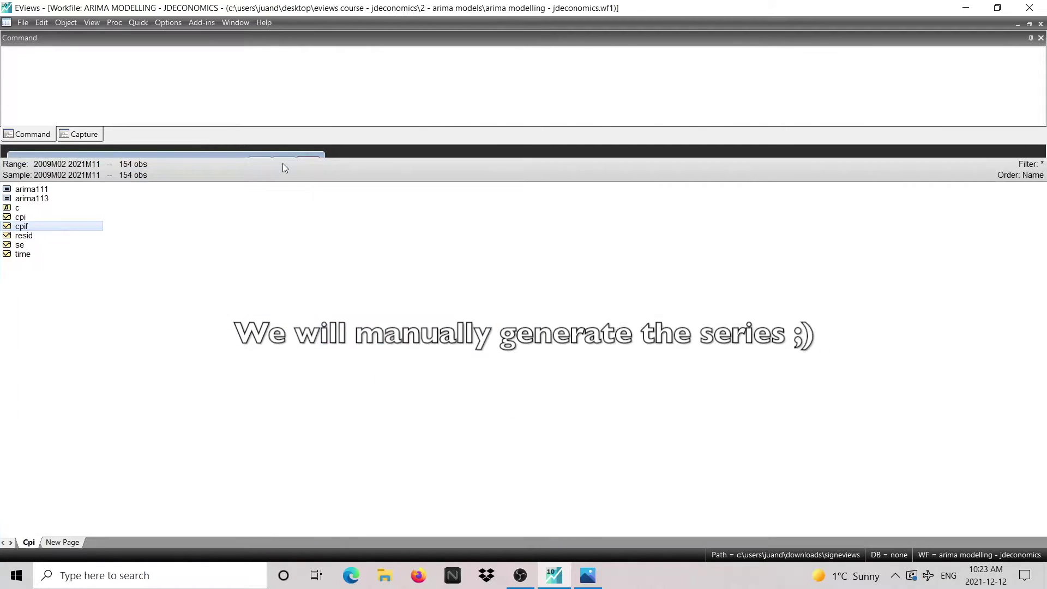
Step: Examine the standard errors in the se series from 2020M11 to 2021M11, and close it to return to the maximized workfile
double_click(20, 245)
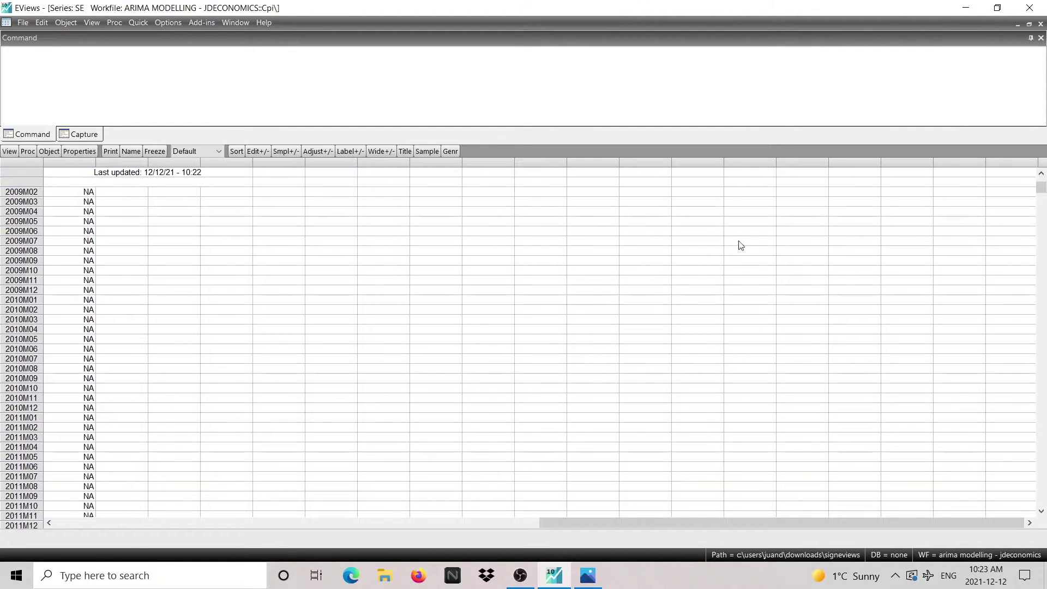
drag(1040, 195, 995, 513)
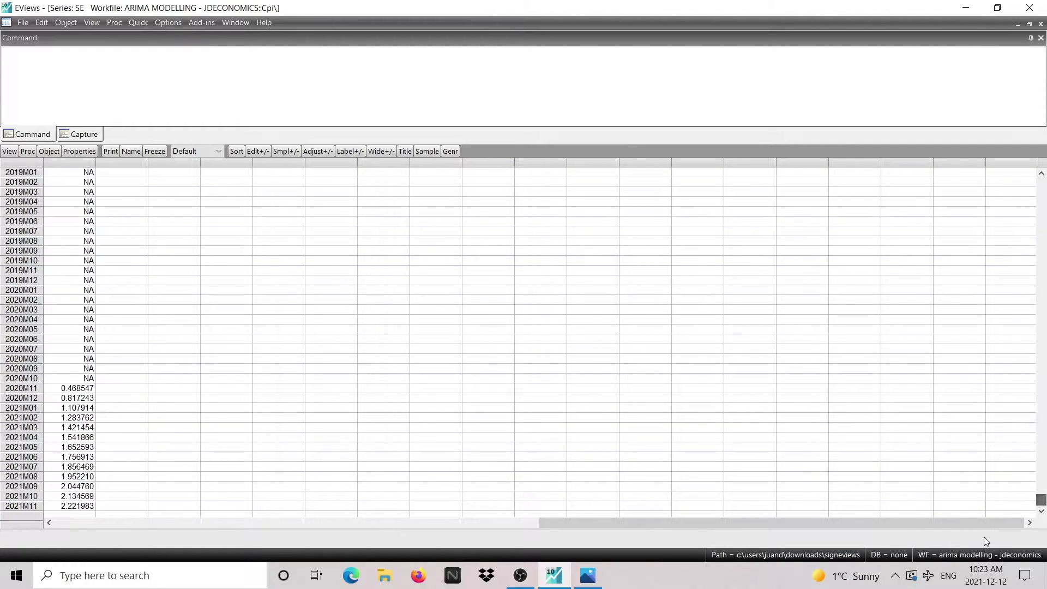
drag(81, 389, 80, 511)
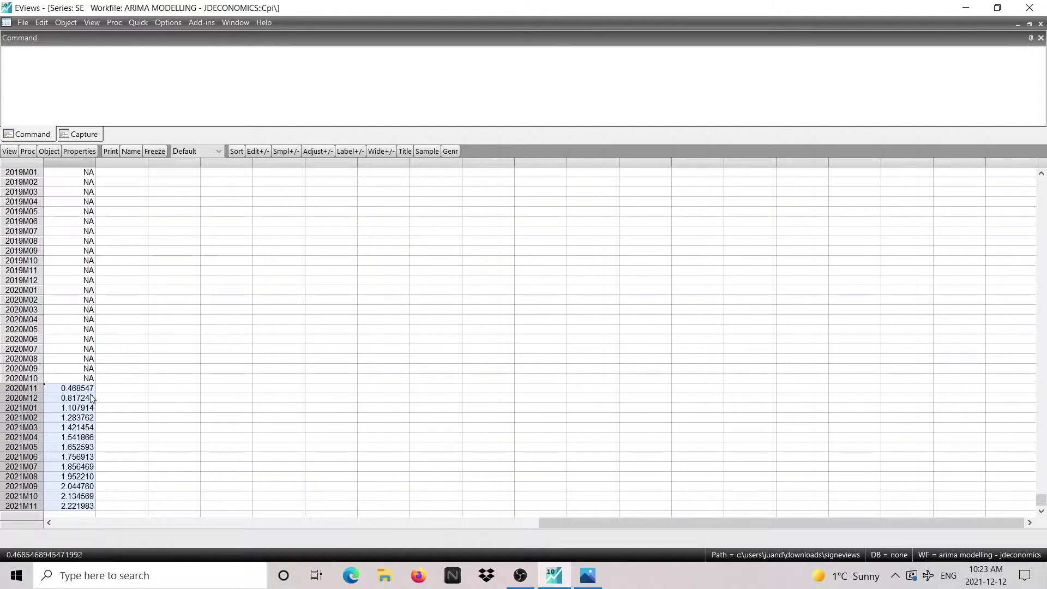
click(1028, 24)
click(391, 261)
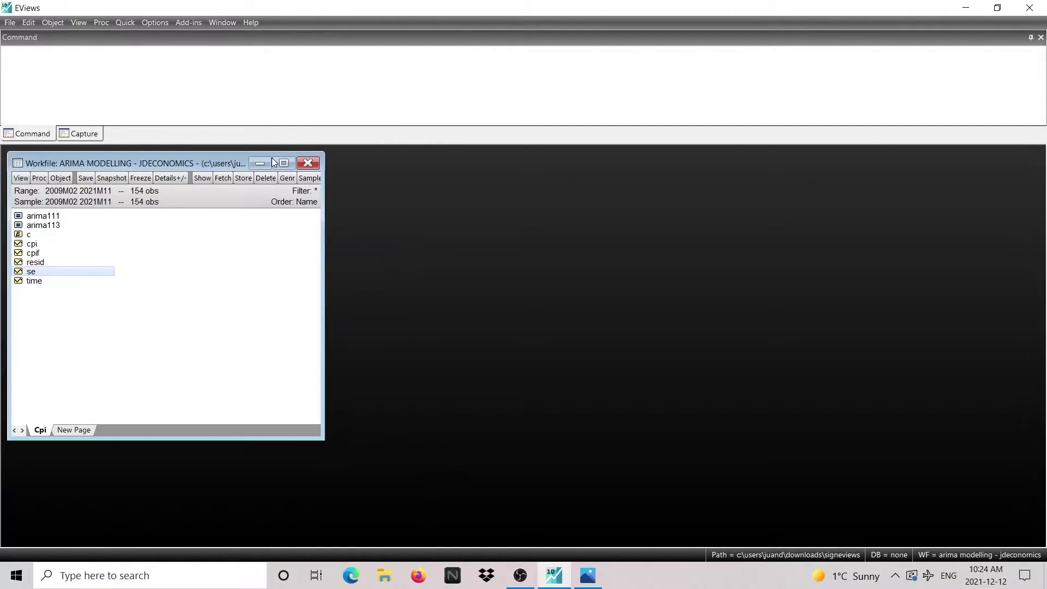
click(283, 164)
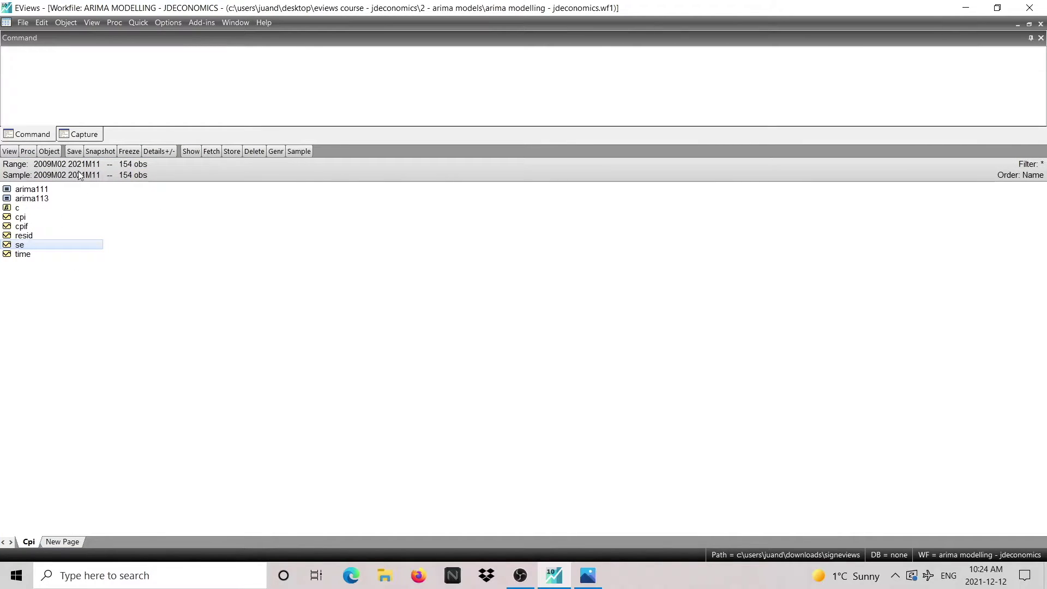
Step: Generate the upper confidence band with the command series ub= cpif + 2*se, and maximize the workfile window
click(58, 51)
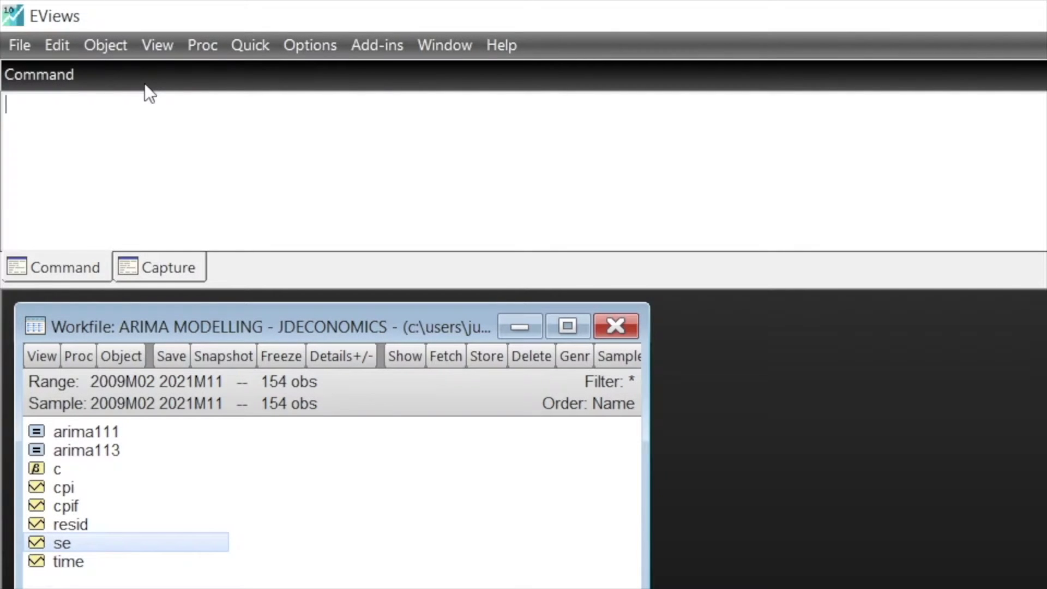
text(series)
text(ub)
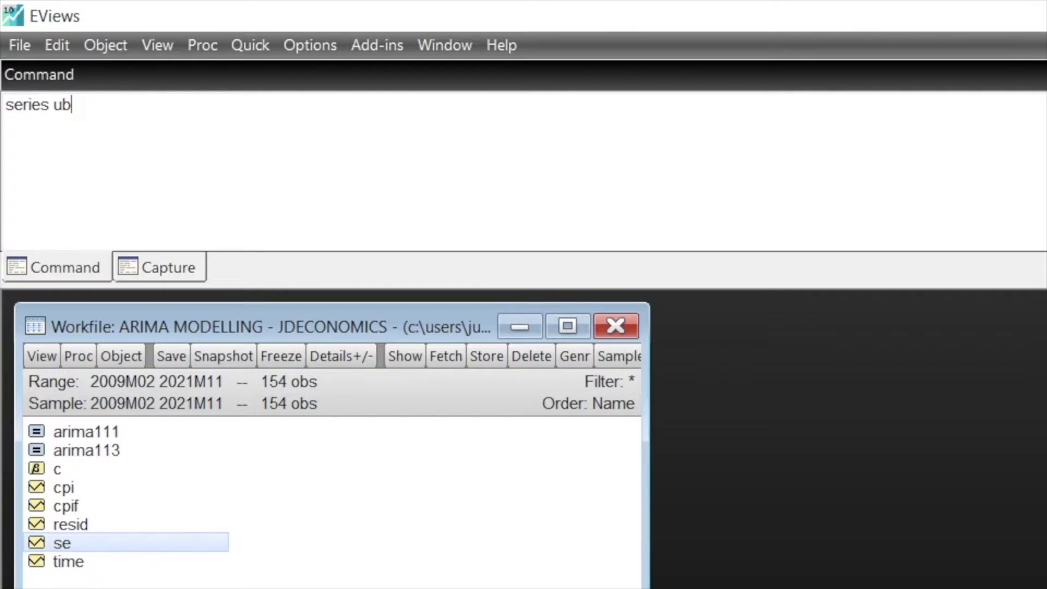
text(=)
click(92, 510)
click(86, 119)
text(cpif )
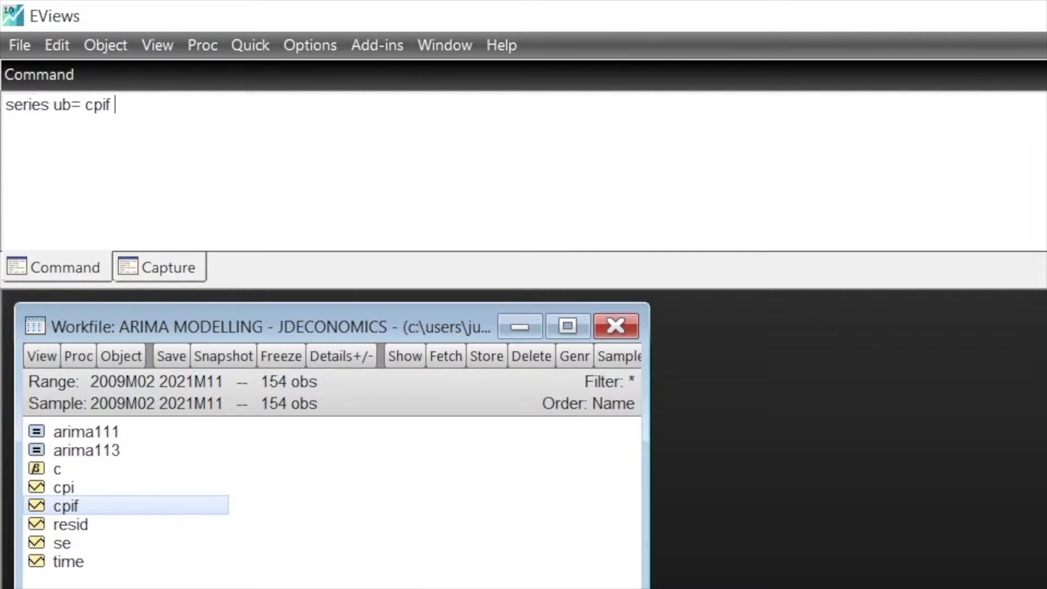
text(+ 2*se)
key(Return)
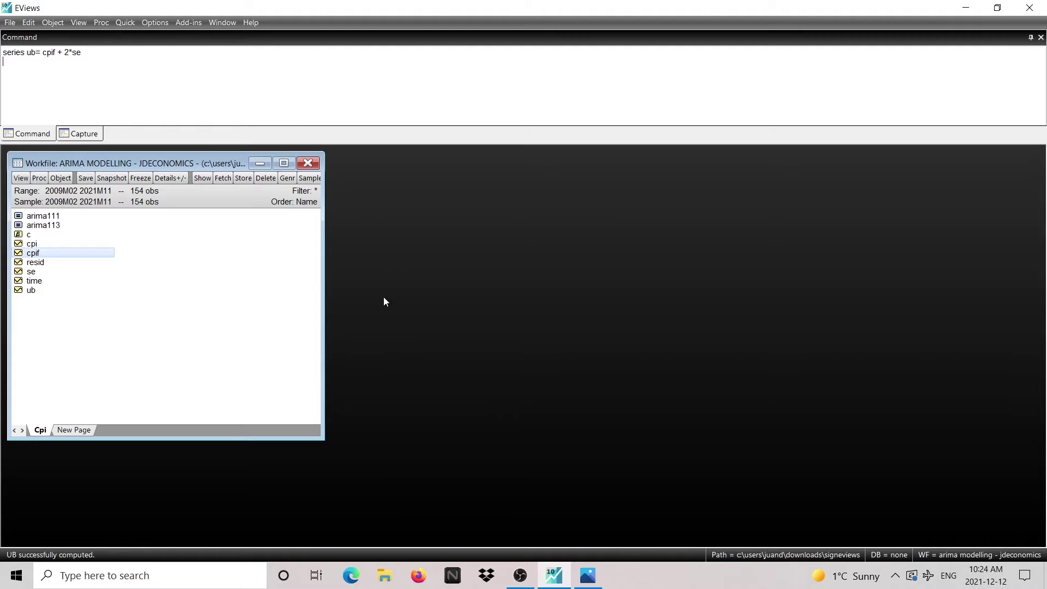
click(31, 290)
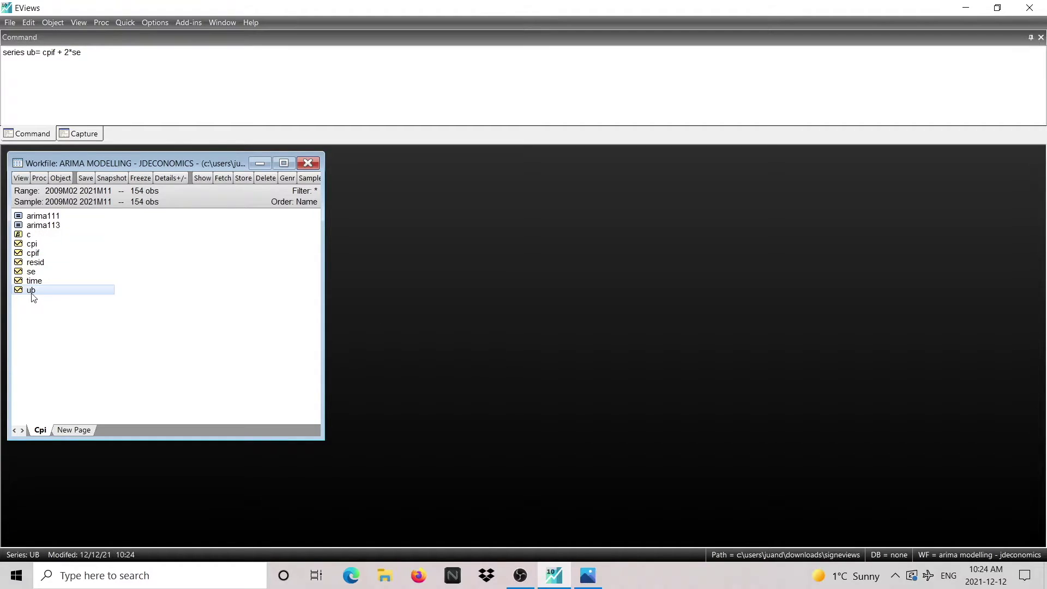
click(284, 164)
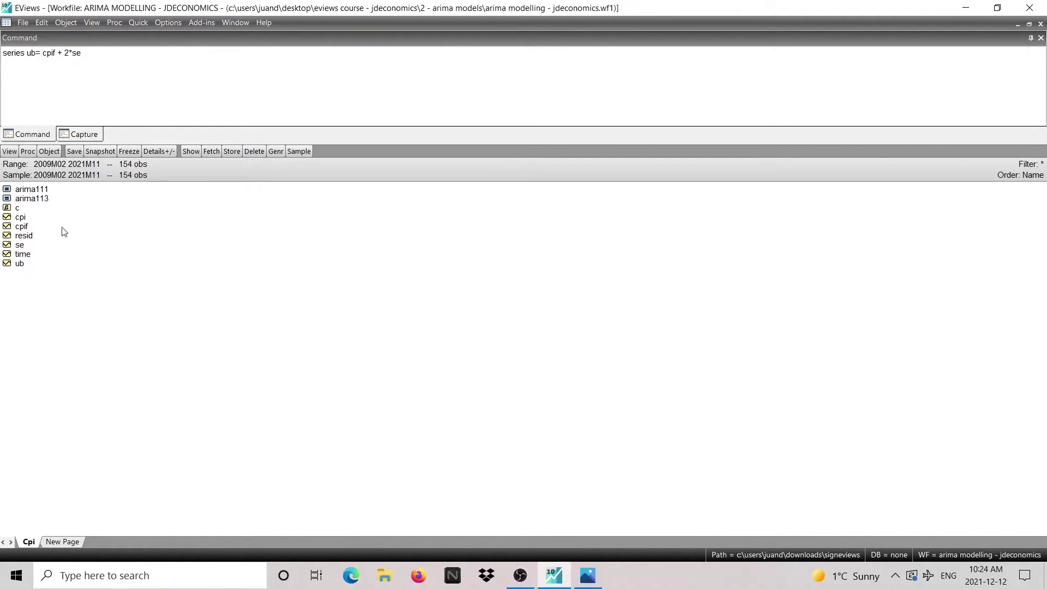
Step: Open the cpif and ub series together as a group
click(24, 227)
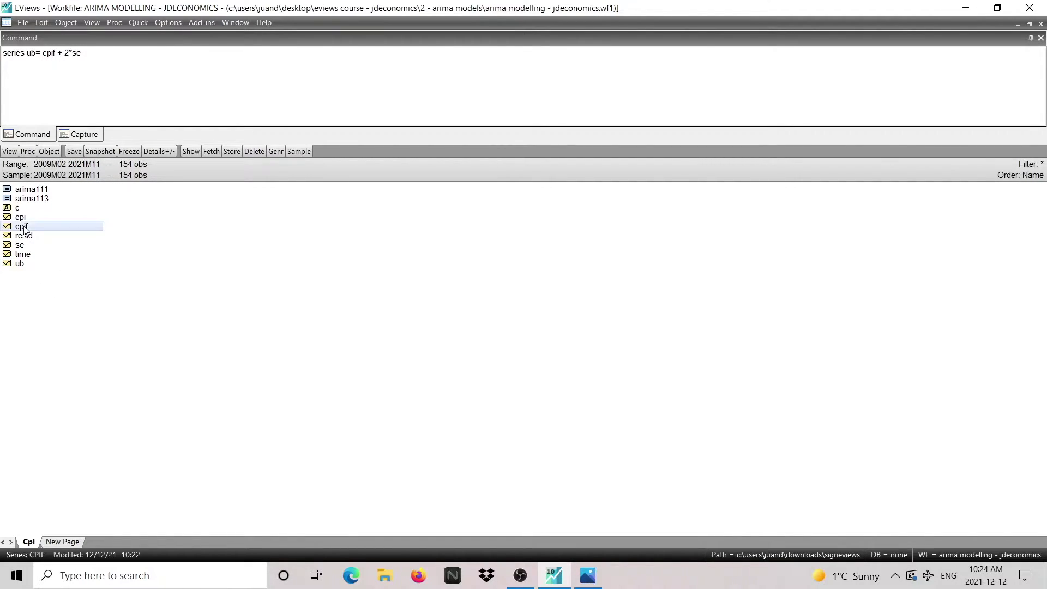
ctrl+click(33, 267)
right_click(32, 268)
mouse_move(129, 273)
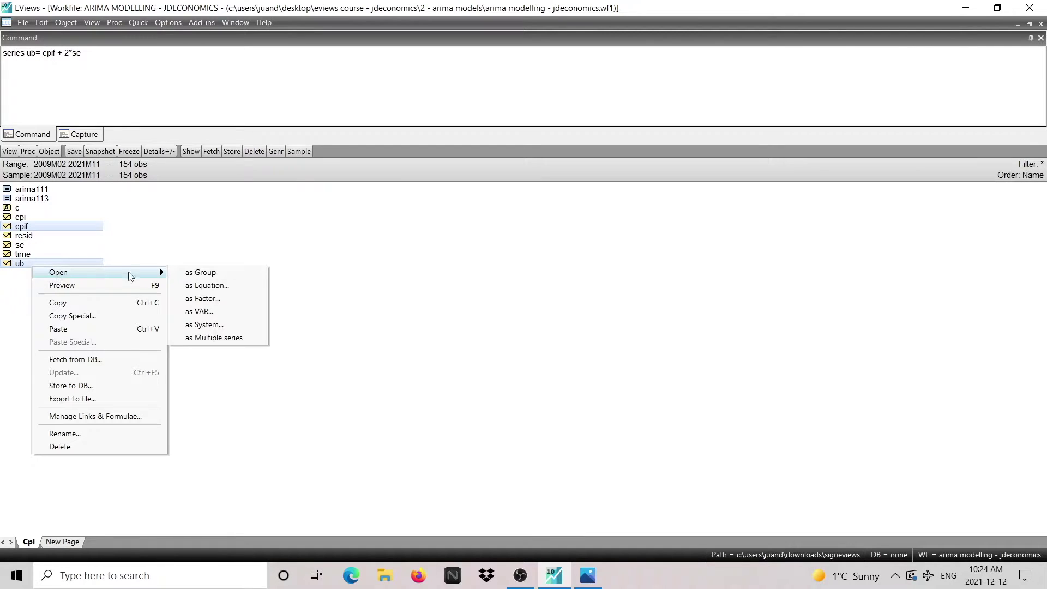
click(230, 276)
Step: Compare the CPIF and UB values from 2020M11 to 2021M11, and close the untitled group without keeping it
drag(1040, 188, 1039, 484)
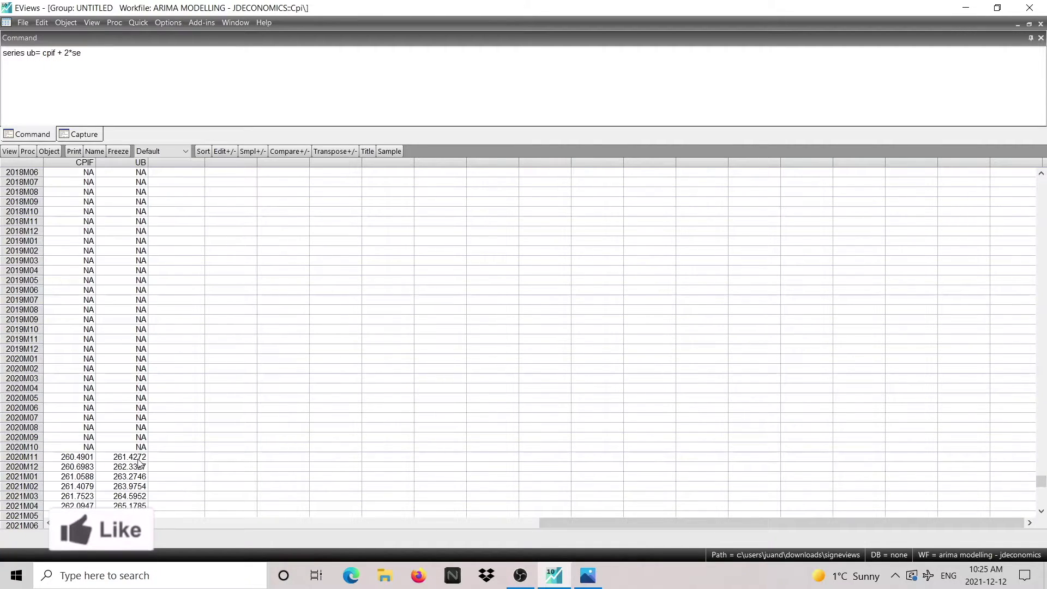
drag(76, 457, 87, 515)
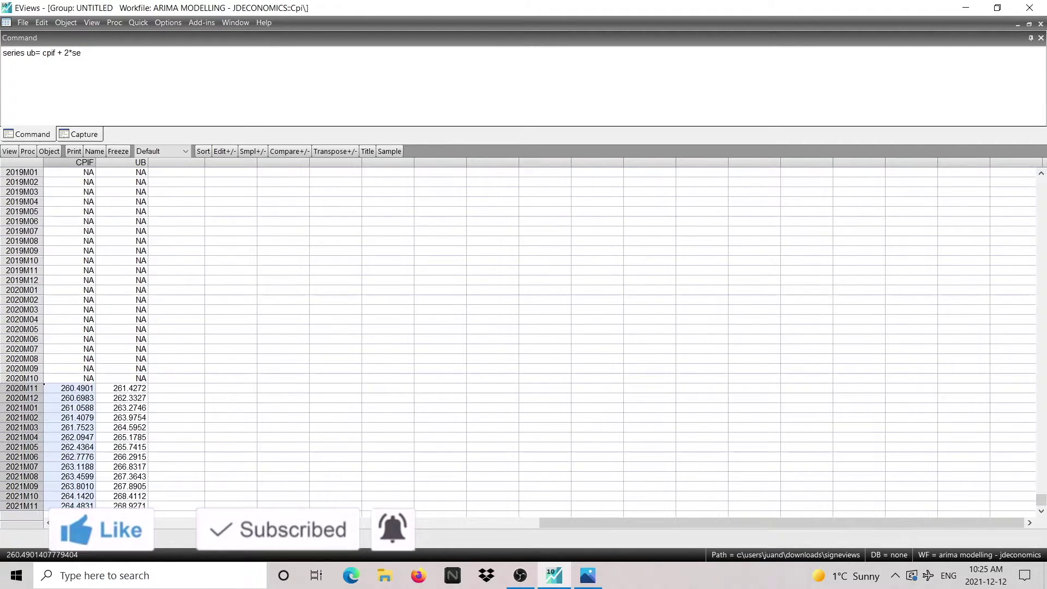
drag(139, 388, 120, 510)
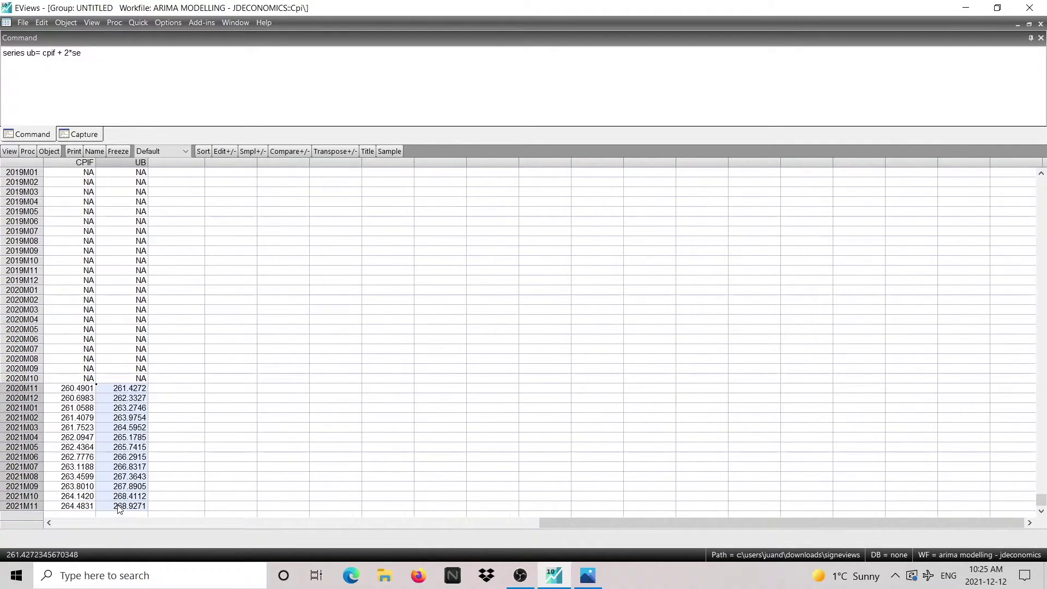
click(1041, 24)
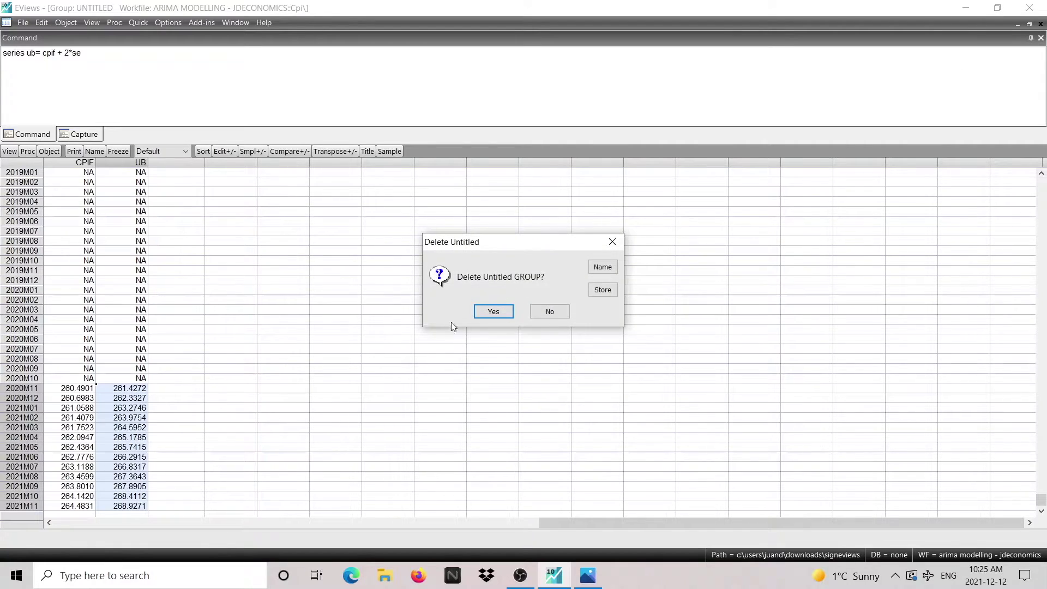
click(479, 311)
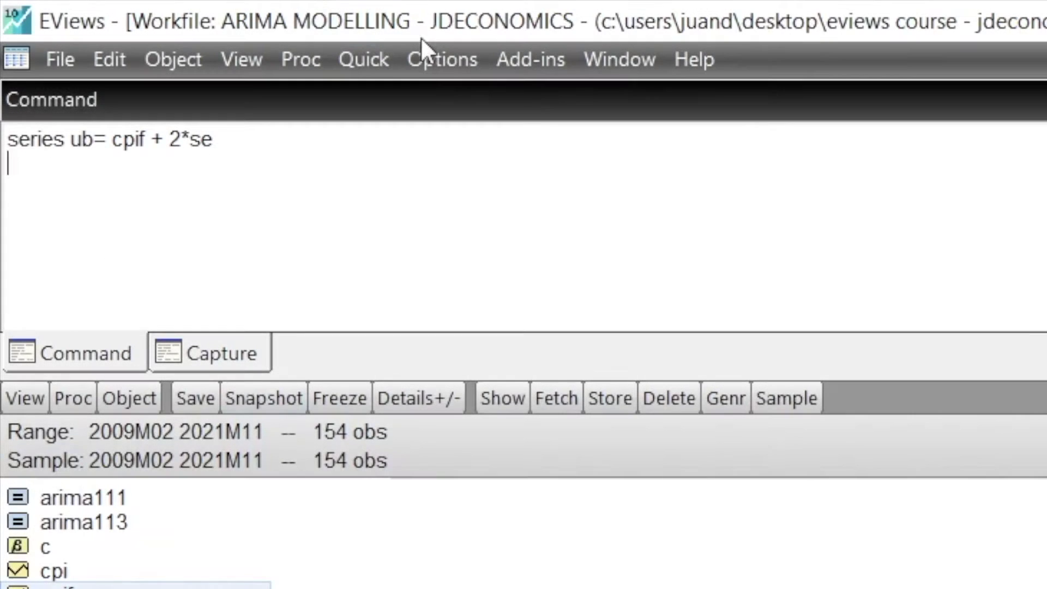
Step: Generate the lower confidence band with the command series lb= cpif -2*se
text(series )
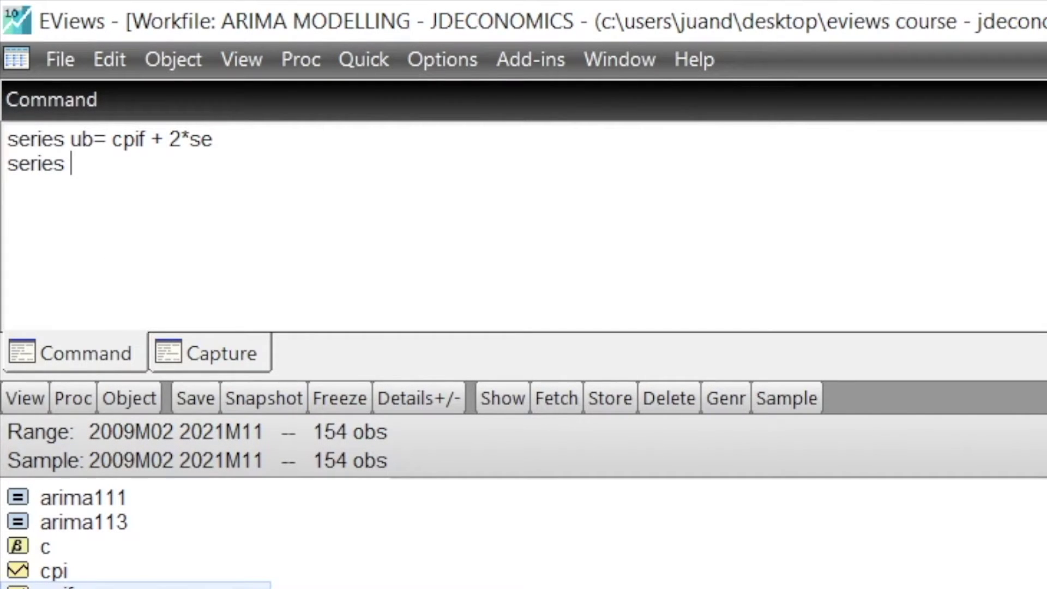
text(lb= cpif)
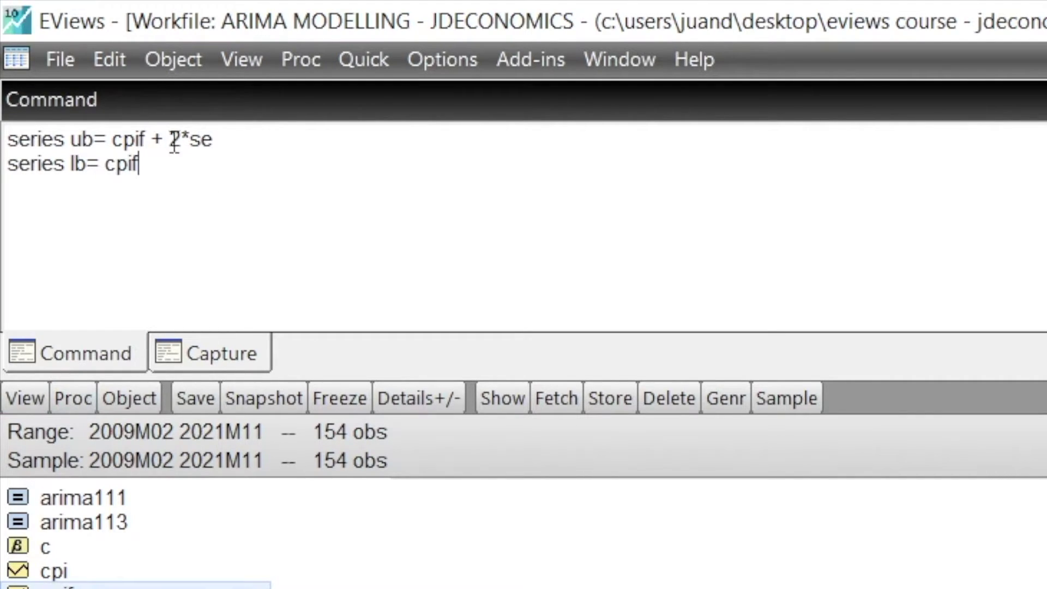
text( -2*se)
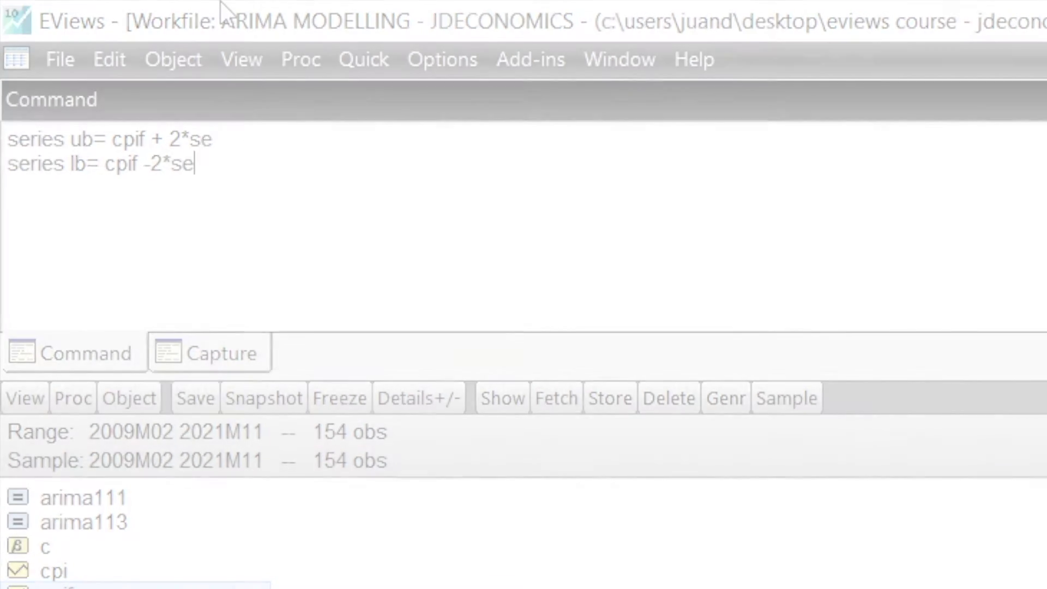
key(Return)
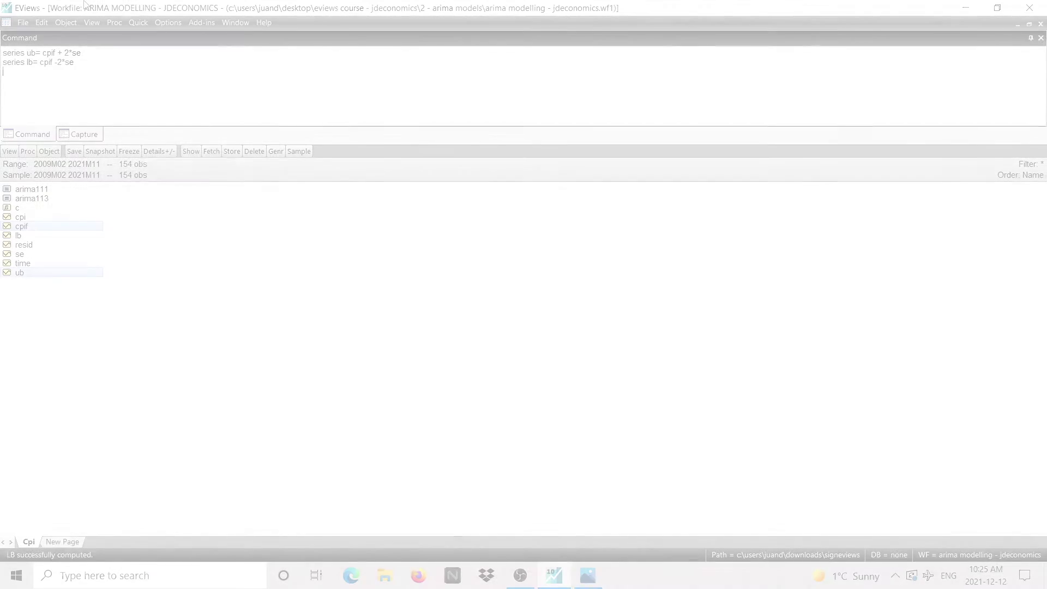
Step: Open the cpi, cpif, lb and ub series together as a group
click(22, 237)
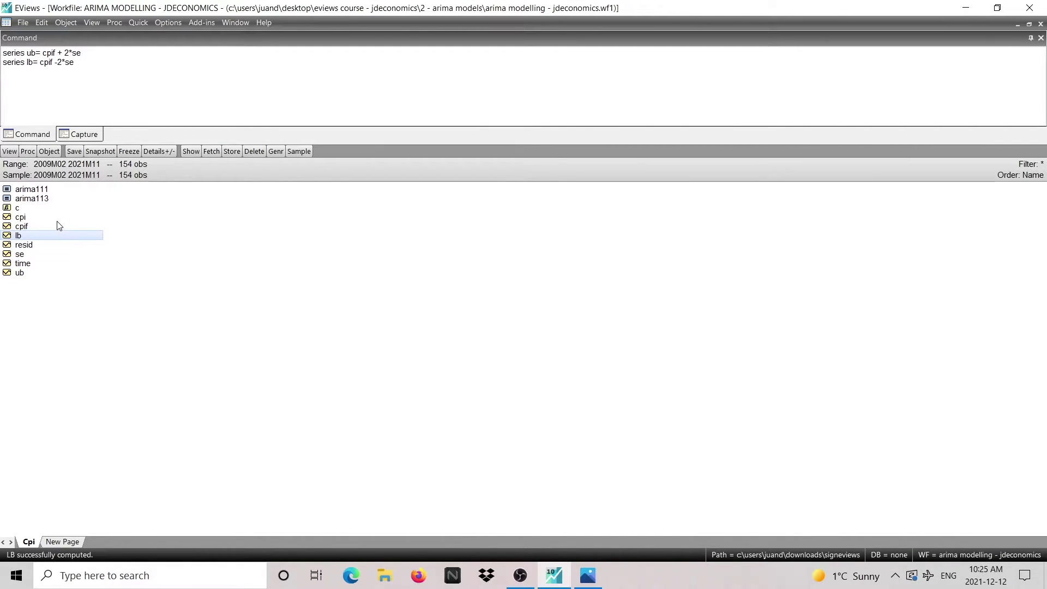
click(24, 218)
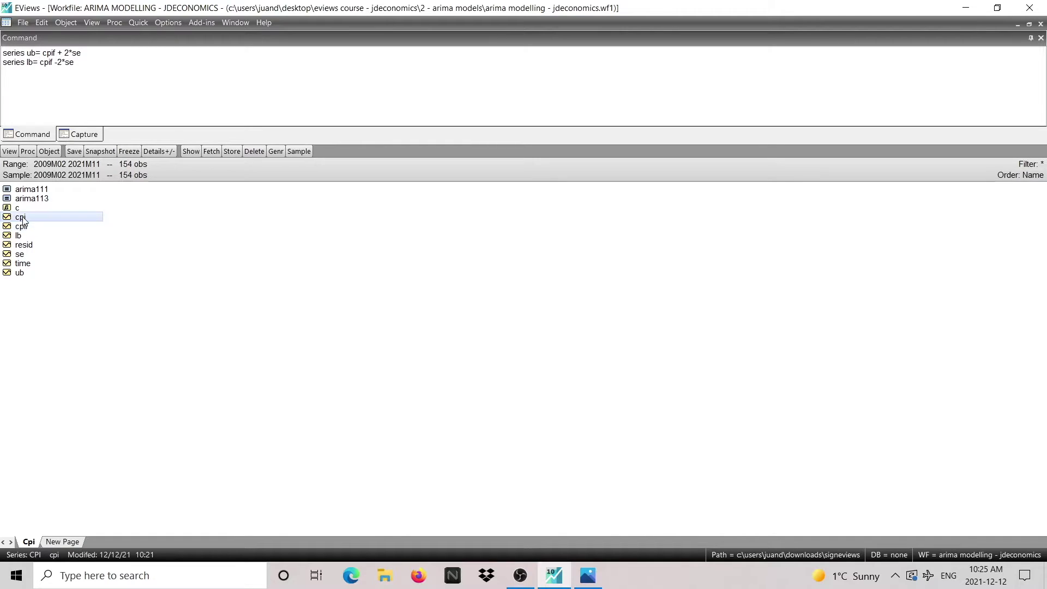
ctrl+click(31, 227)
ctrl+click(38, 237)
ctrl+click(32, 278)
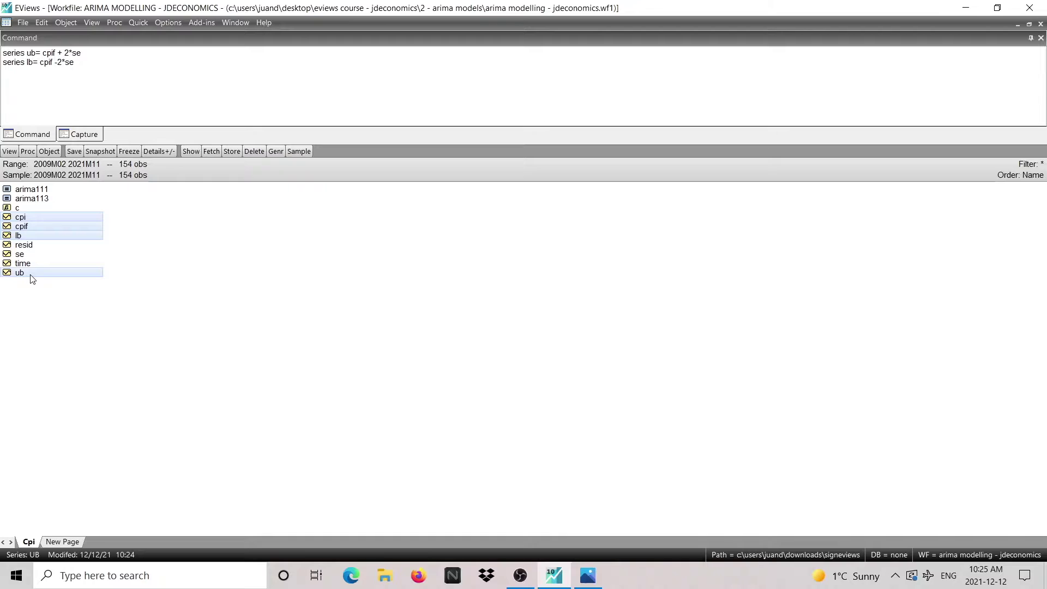
right_click(32, 278)
mouse_move(60, 284)
click(207, 284)
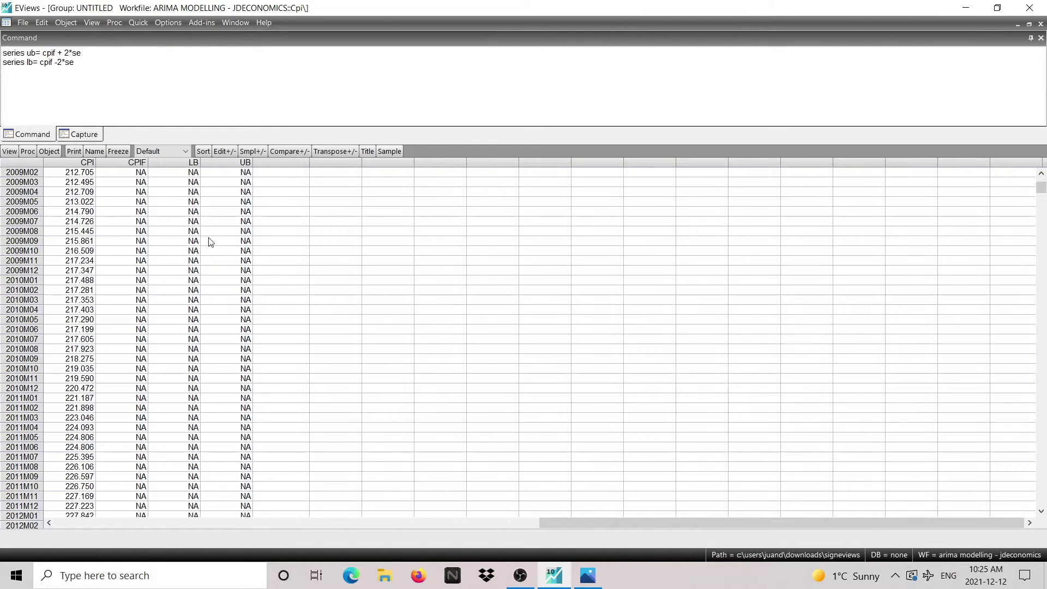
Step: Examine the four series' columns, comparing the end of the actual CPI data with the forecast and bands through 2021M11
click(87, 164)
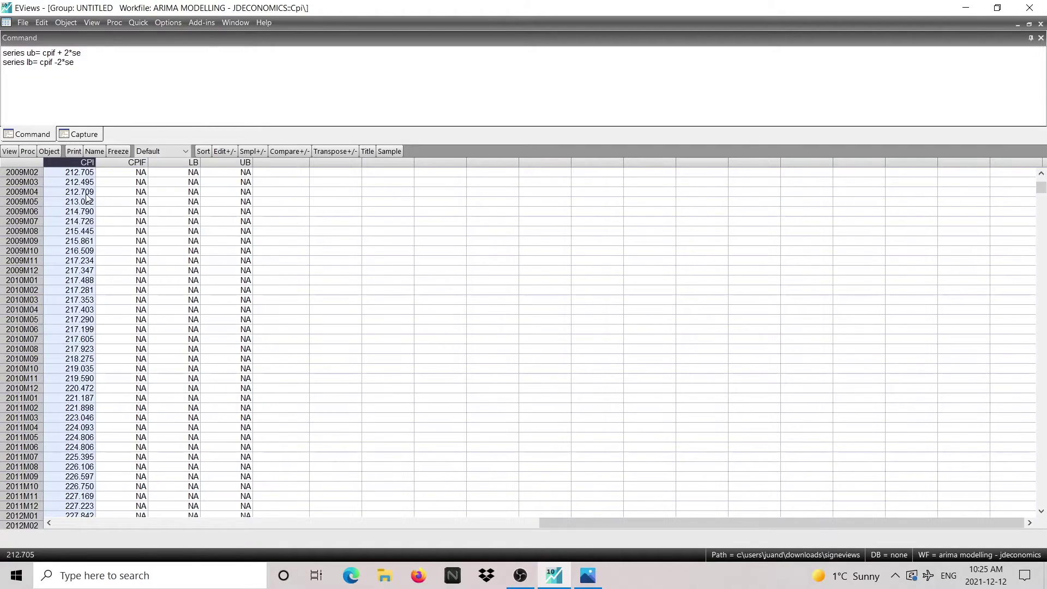
click(142, 162)
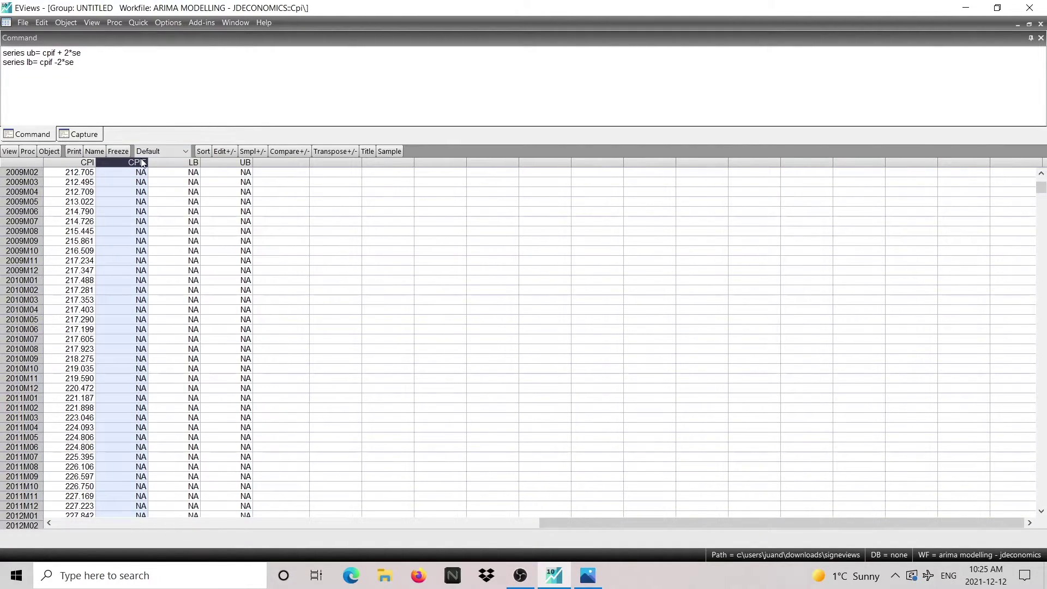
click(183, 163)
click(238, 164)
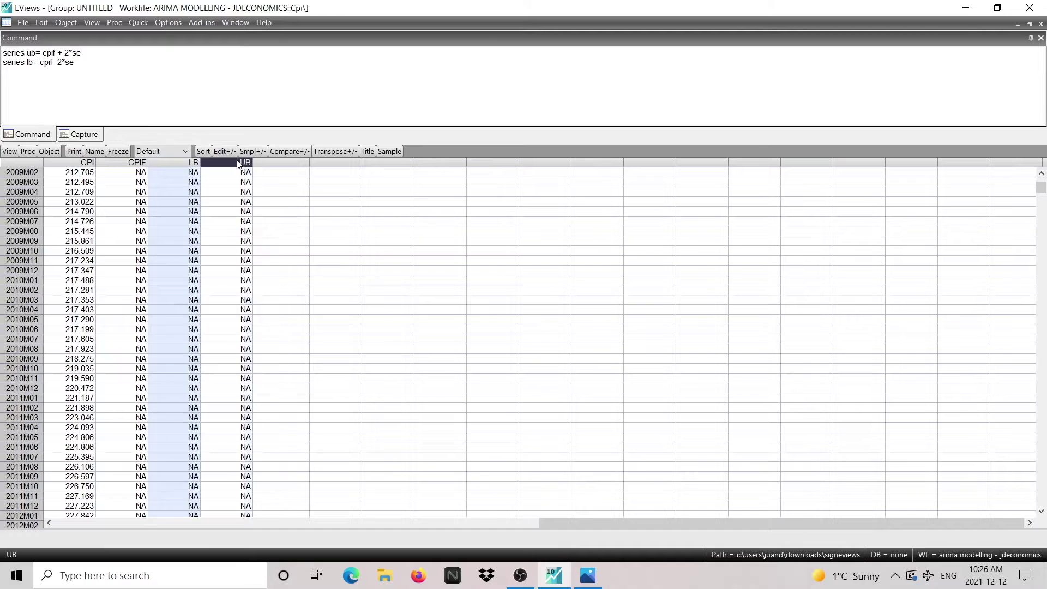
drag(1041, 187, 1041, 499)
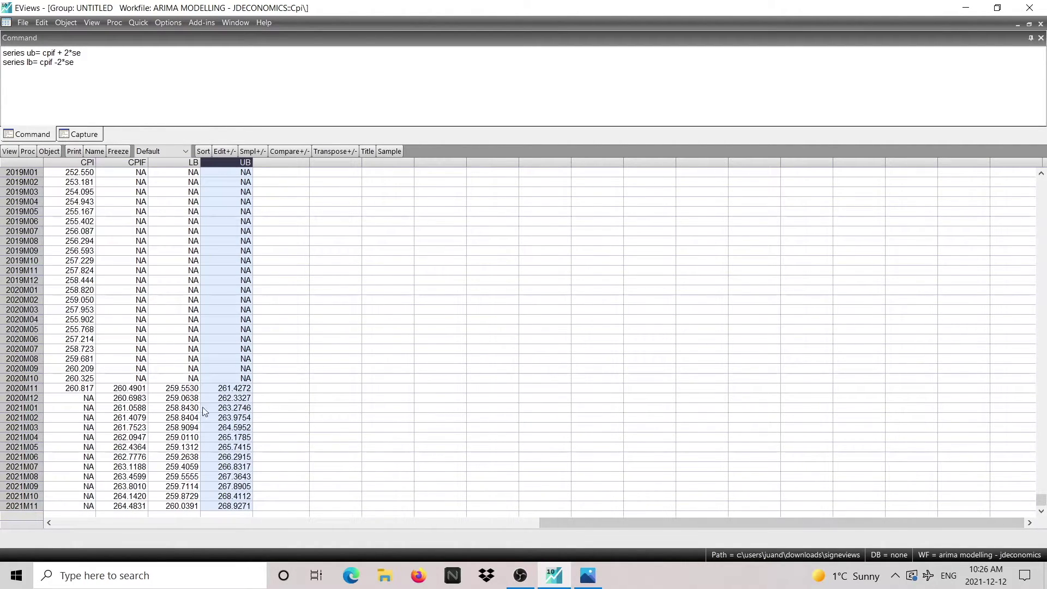
click(73, 391)
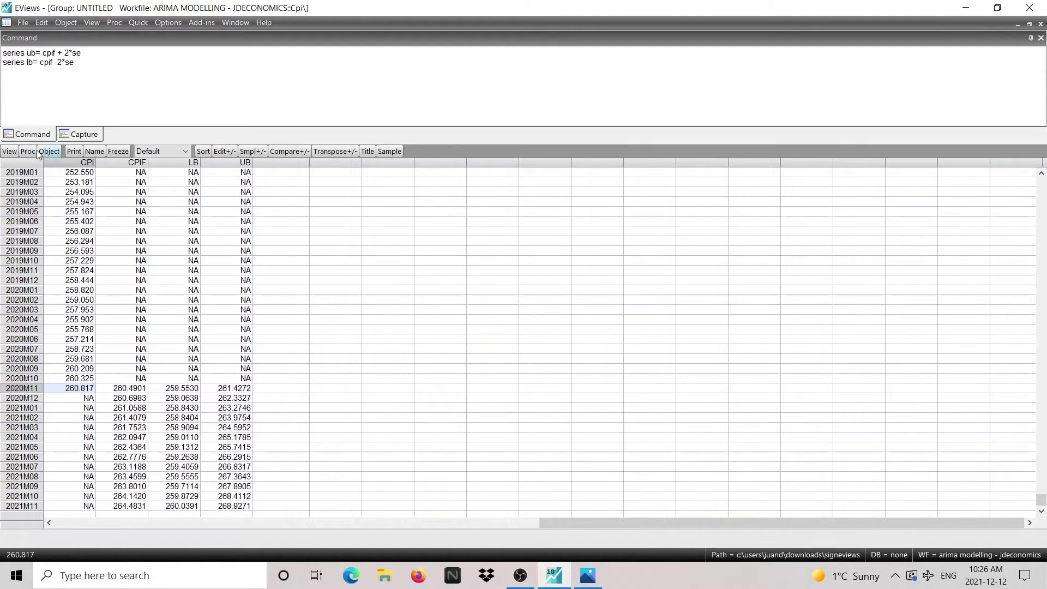
drag(90, 400, 100, 504)
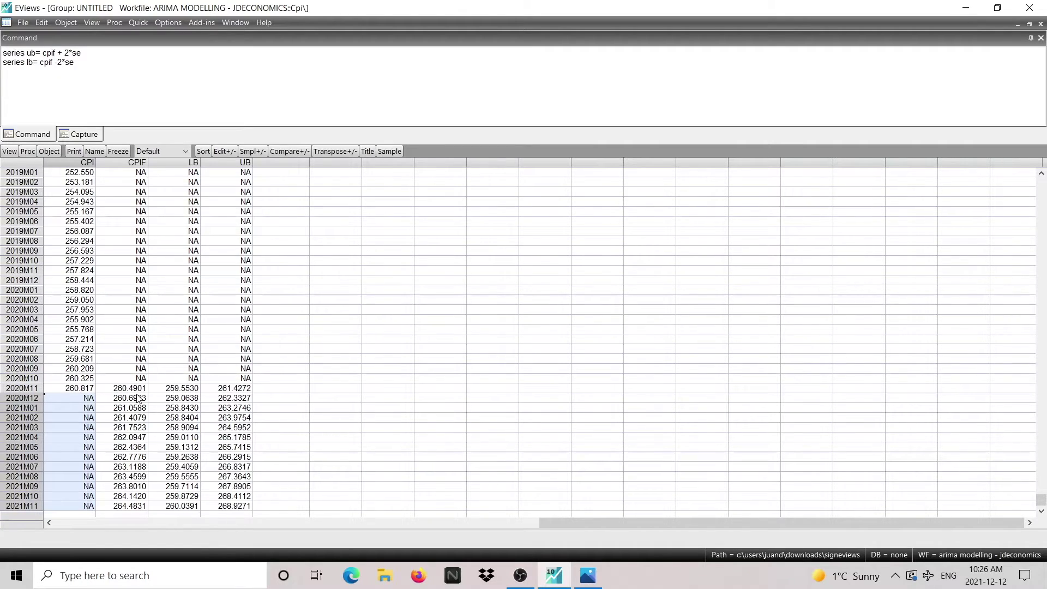
drag(131, 400, 105, 529)
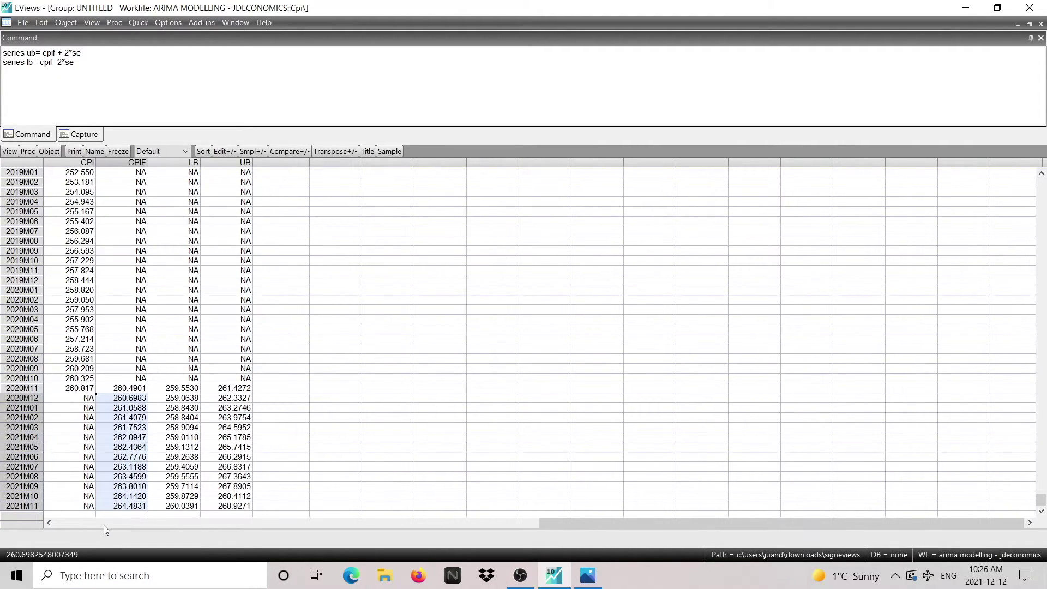
drag(183, 399, 232, 508)
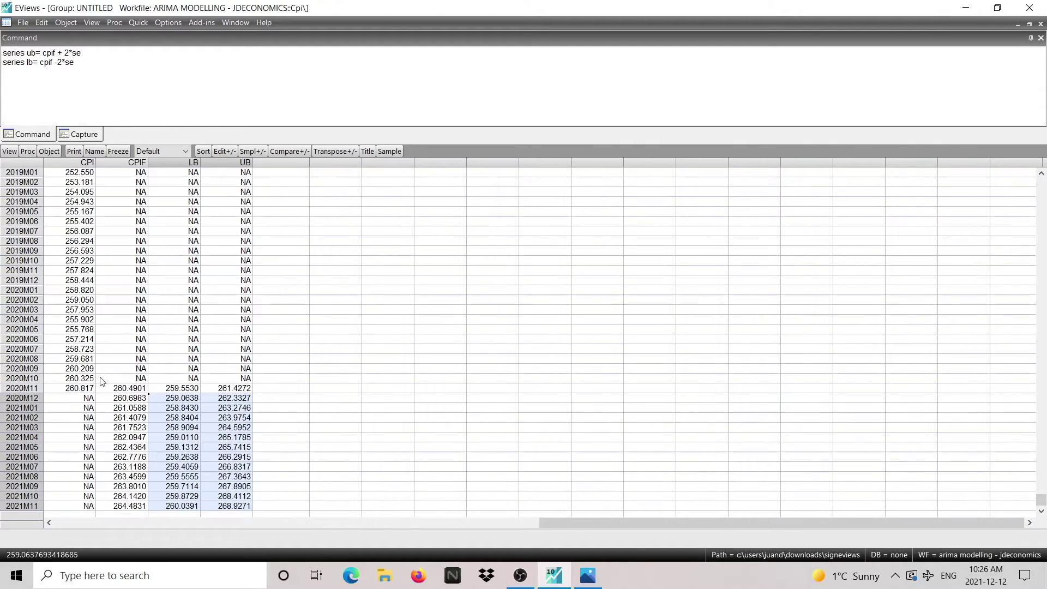
Step: Compare the 2020M11 and 2020M12 values across CPI, CPIF, LB and UB
drag(79, 391, 253, 400)
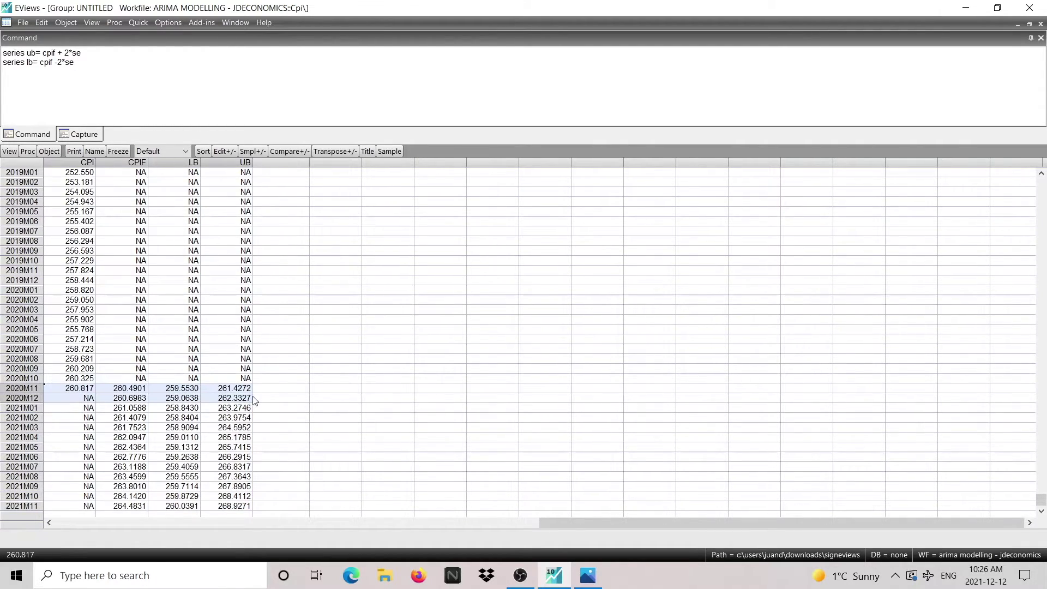
click(65, 388)
click(128, 388)
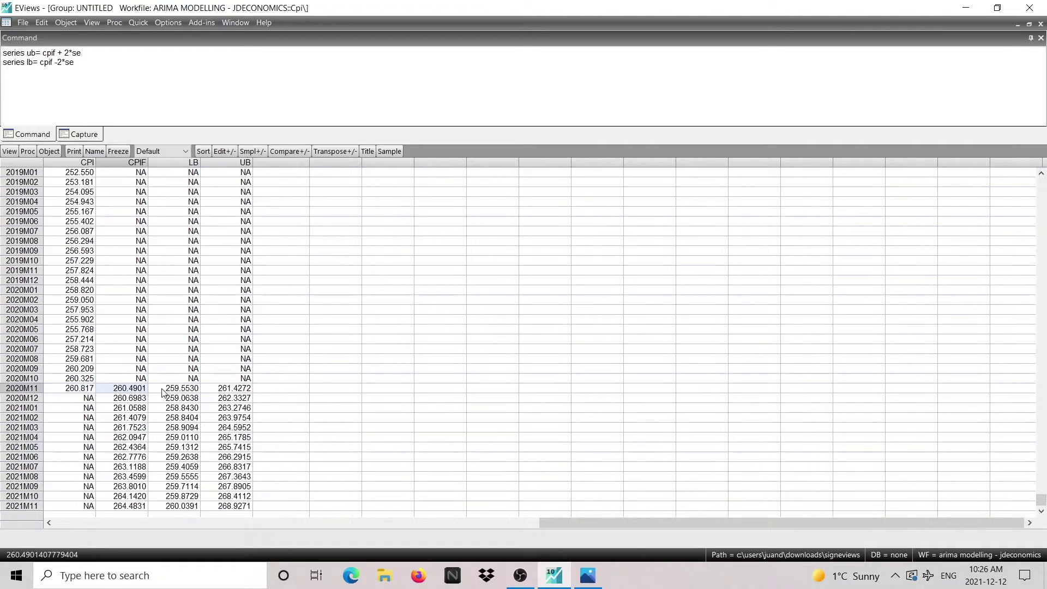
click(174, 388)
click(233, 389)
drag(90, 391, 223, 401)
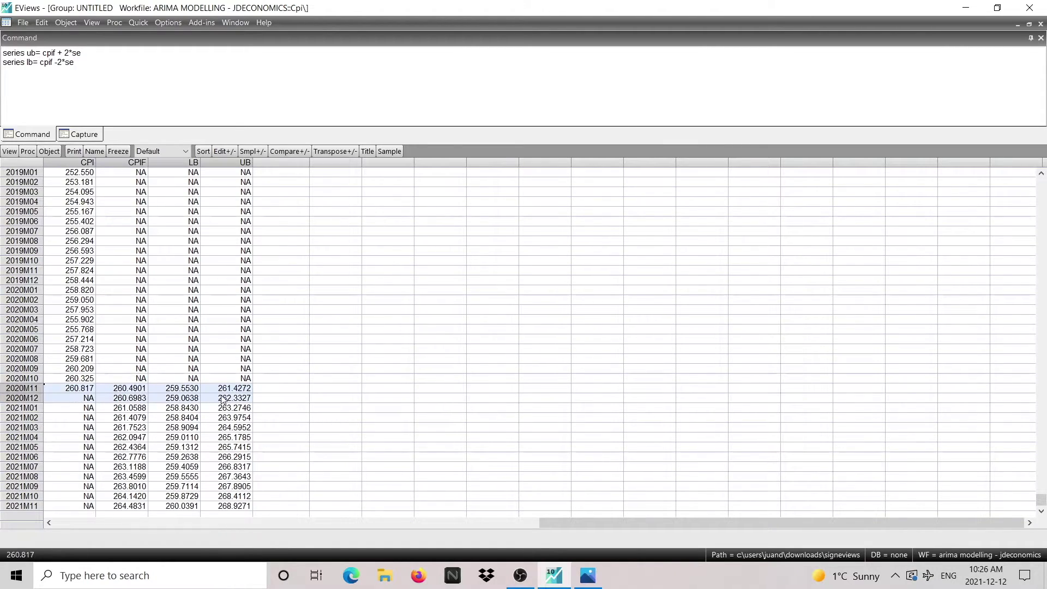
Step: Enable editing in the group and set the 2020M11 value of CPIF to 260.817
click(101, 387)
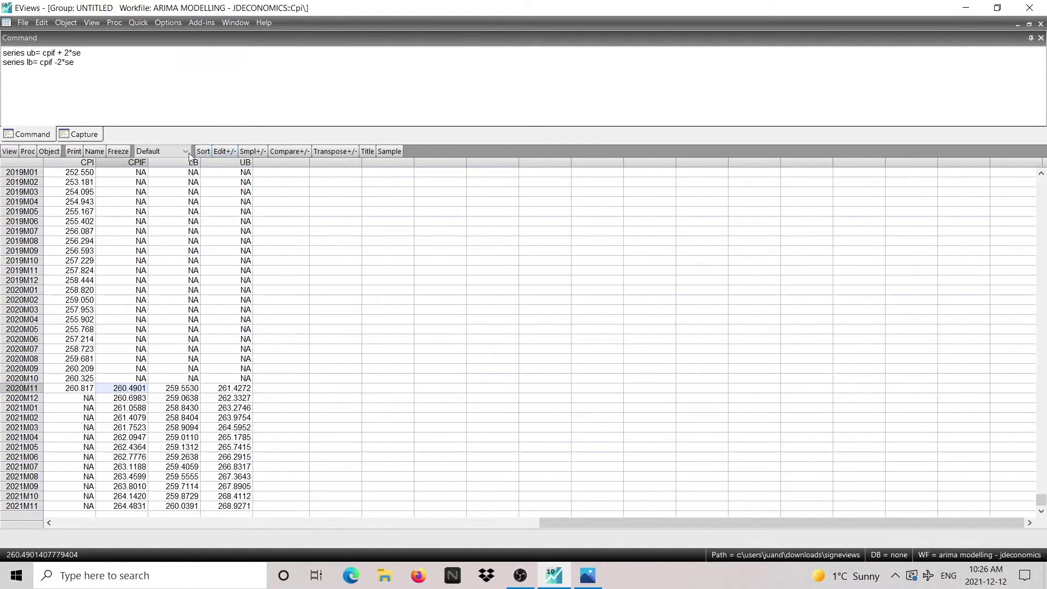
click(224, 151)
double_click(113, 402)
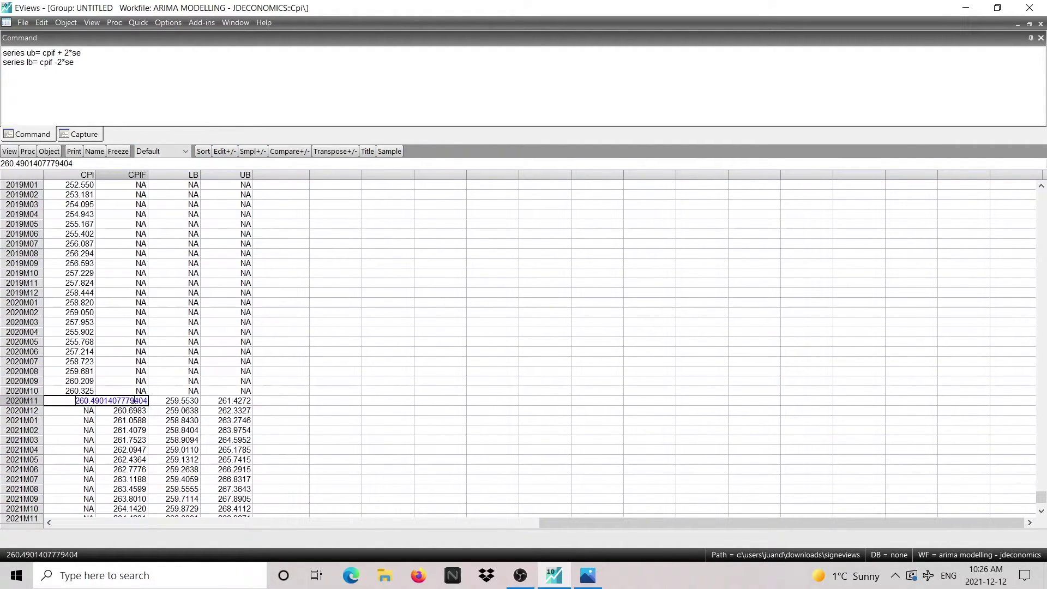
key(Escape)
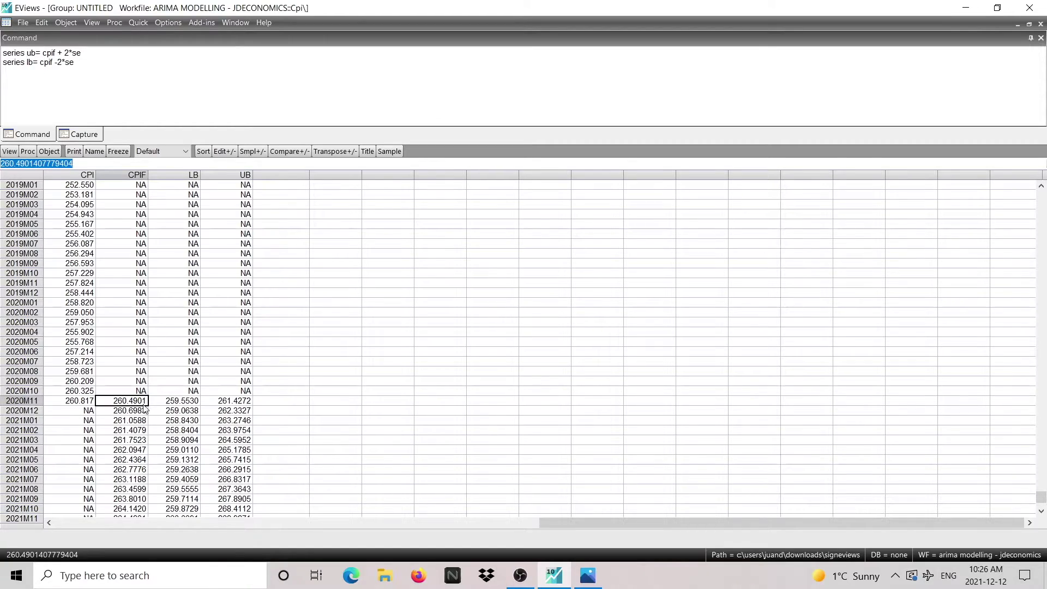
text(260)
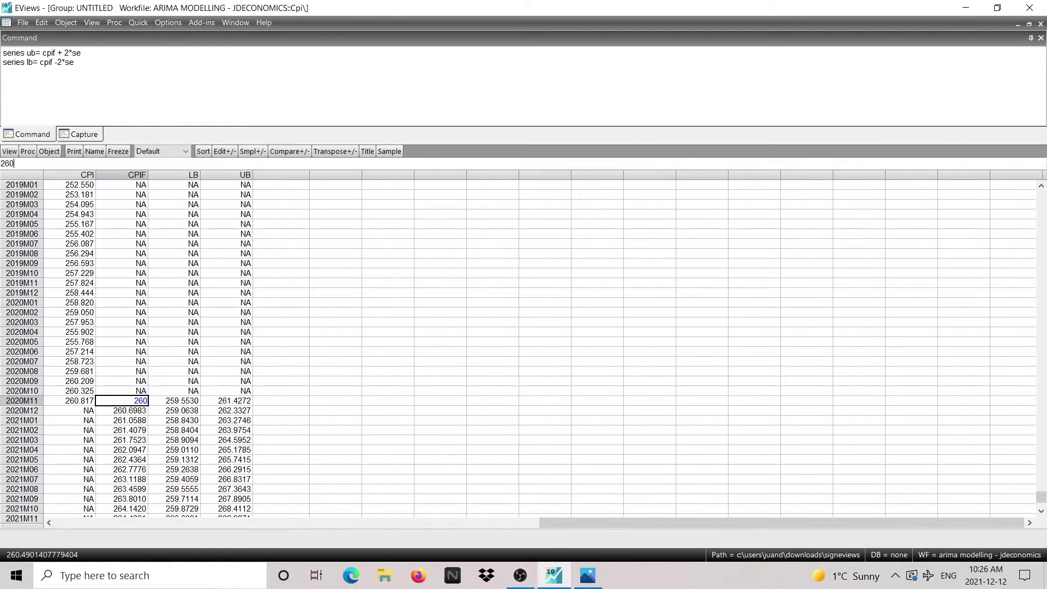
text(.817)
Step: Set the 2020M11 values of LB and UB to 260.817, matching the actual CPI
click(195, 400)
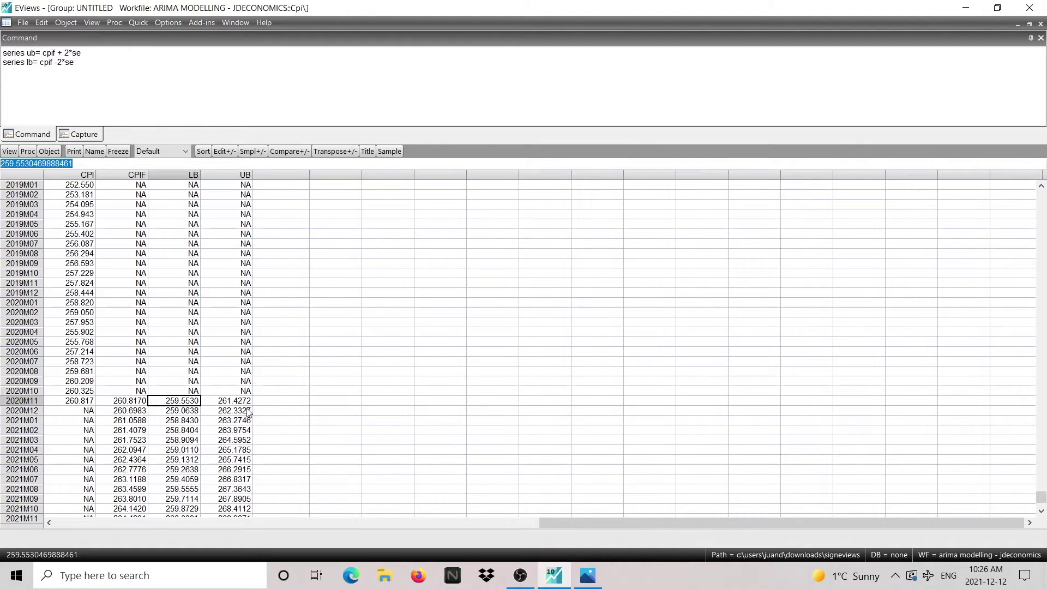
text(260.817)
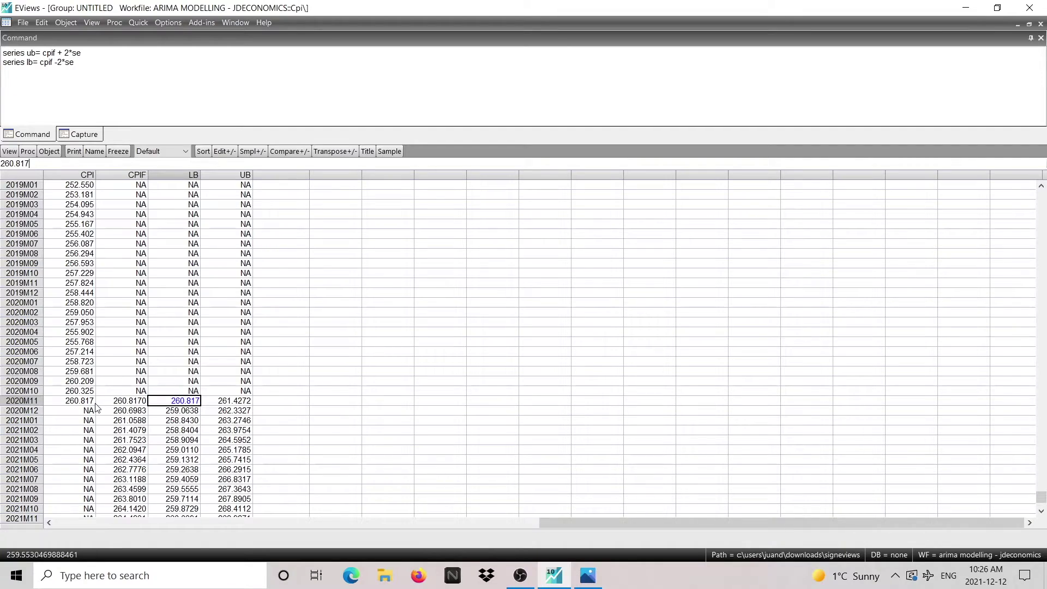
click(86, 402)
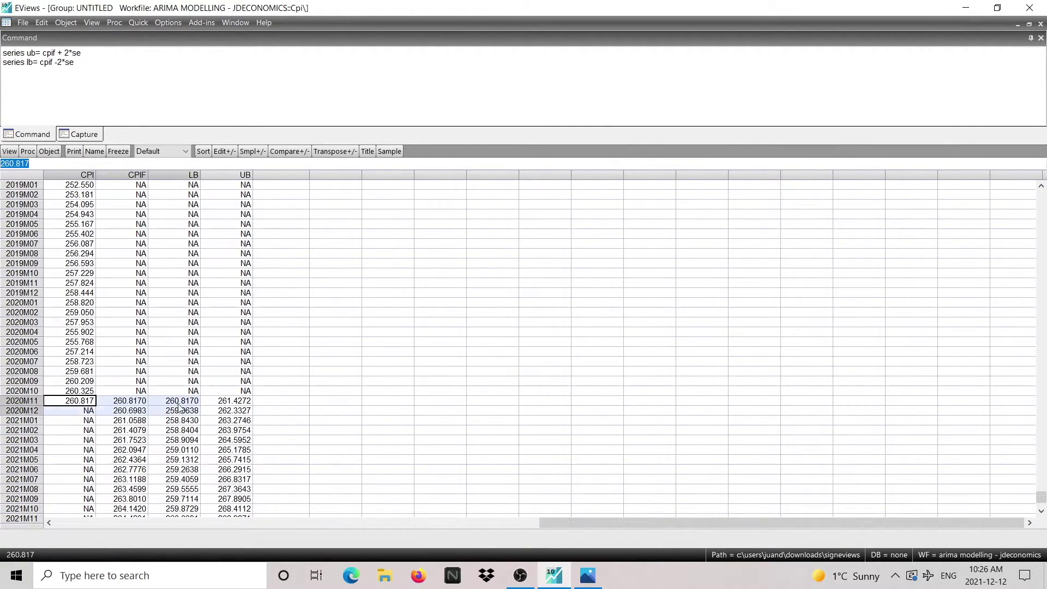
click(231, 402)
text(260.817)
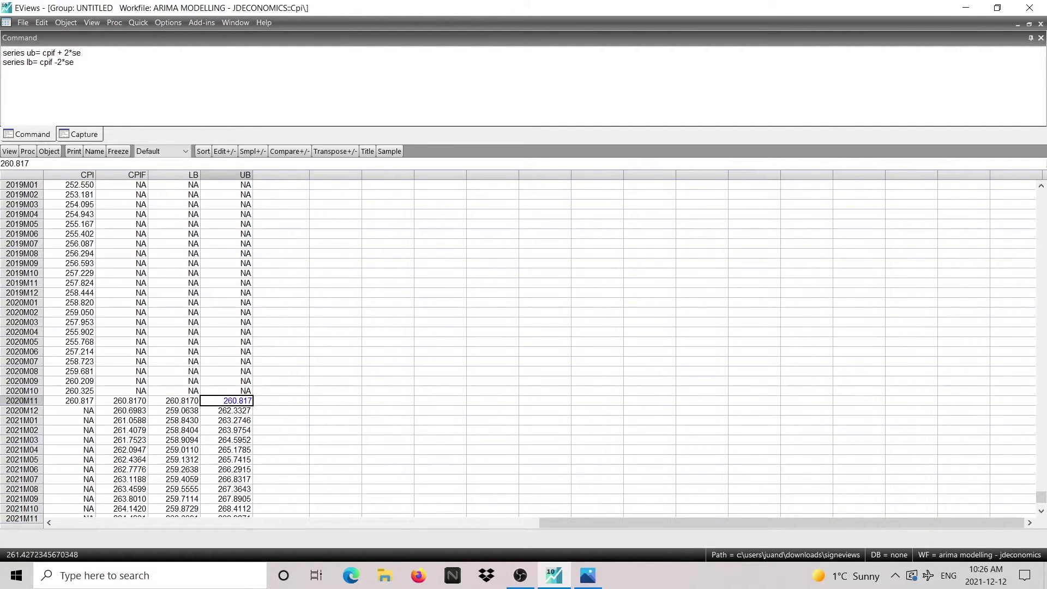
key(Return)
click(281, 312)
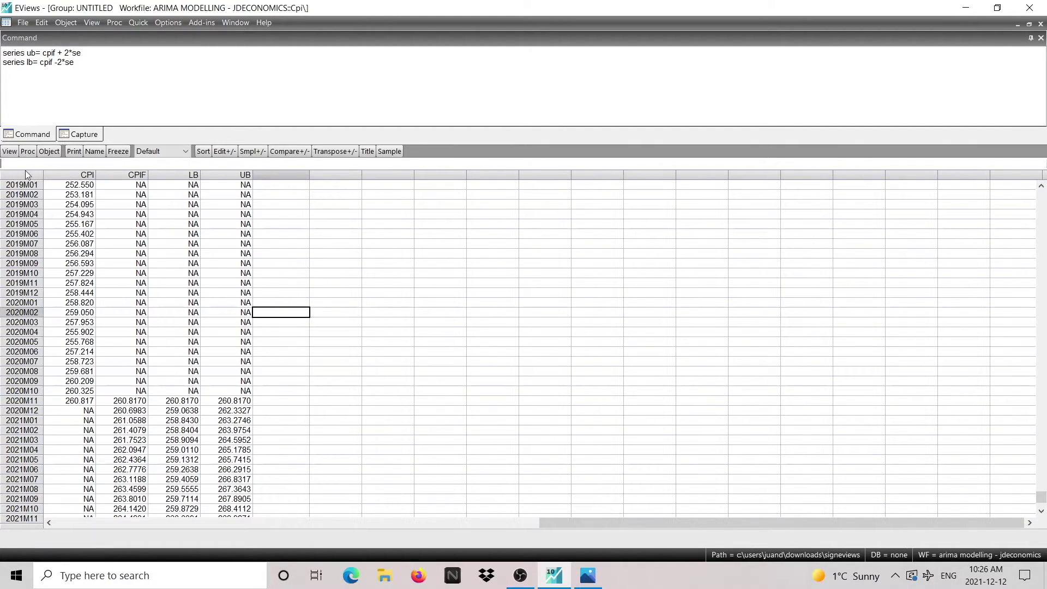
Step: Plot the group's four series together as a basic Line & Symbol graph of the raw data
click(10, 152)
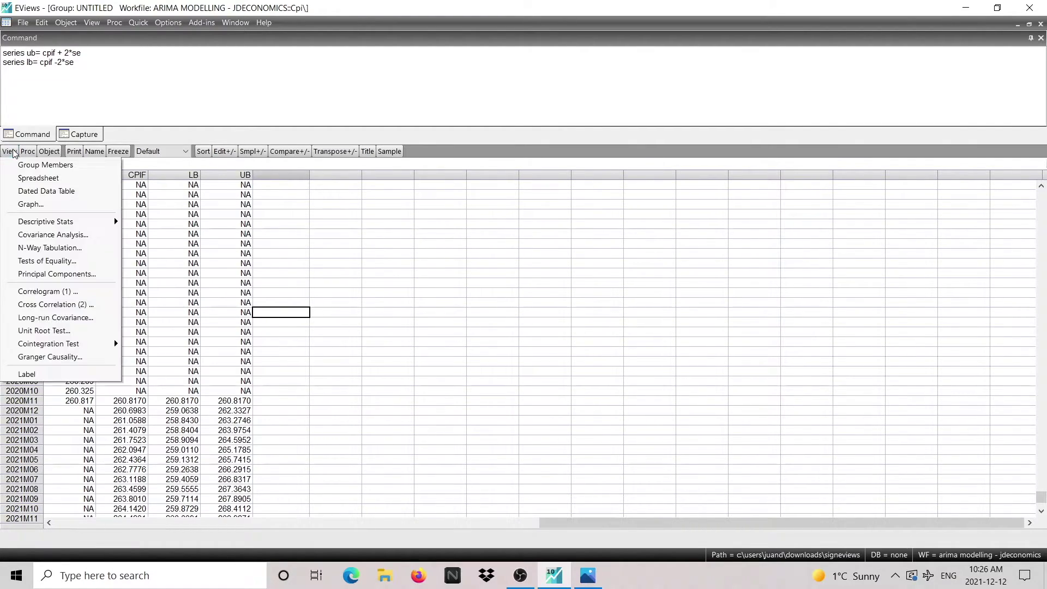
click(29, 205)
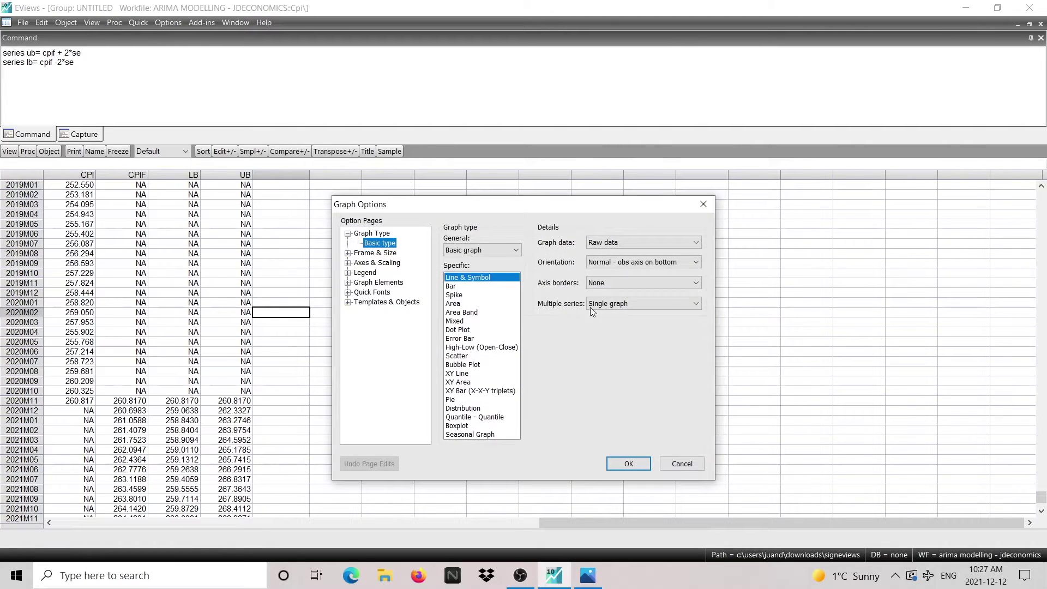
click(629, 464)
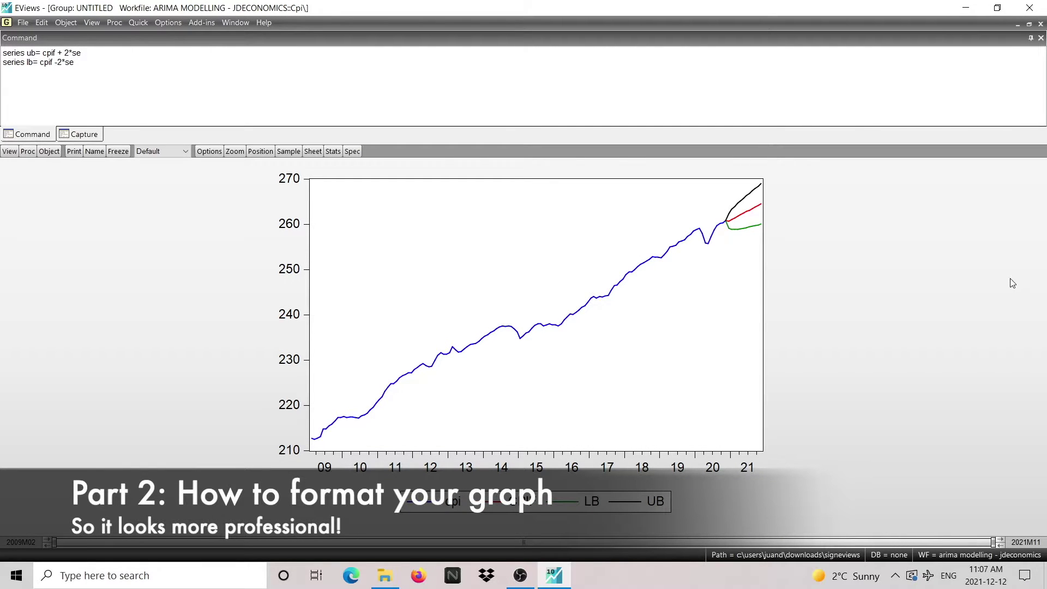
Step: Freeze the graph with updating off and name the frozen graph FORECAST
click(119, 151)
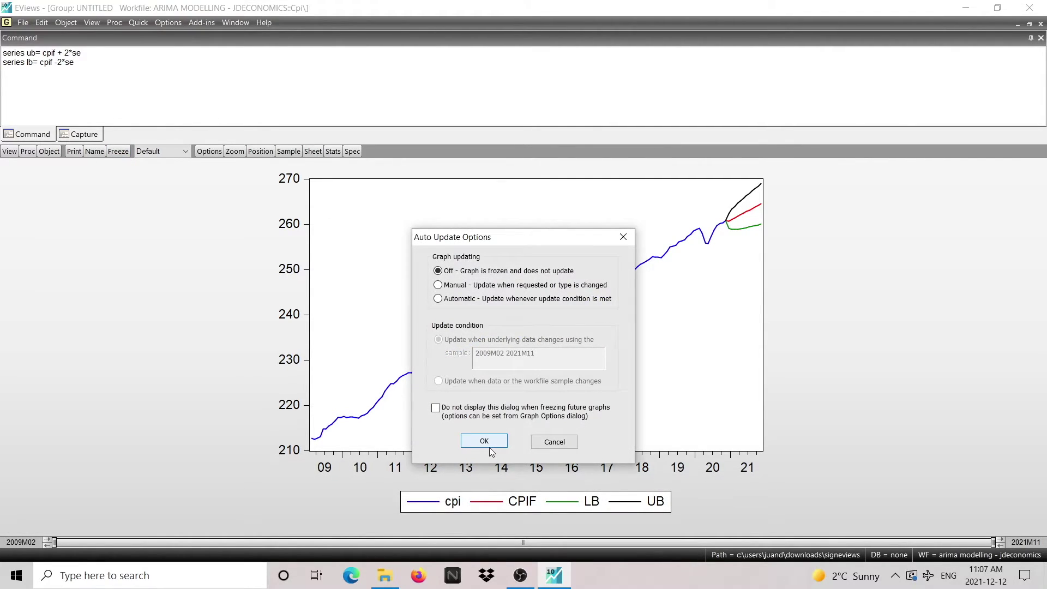
click(489, 445)
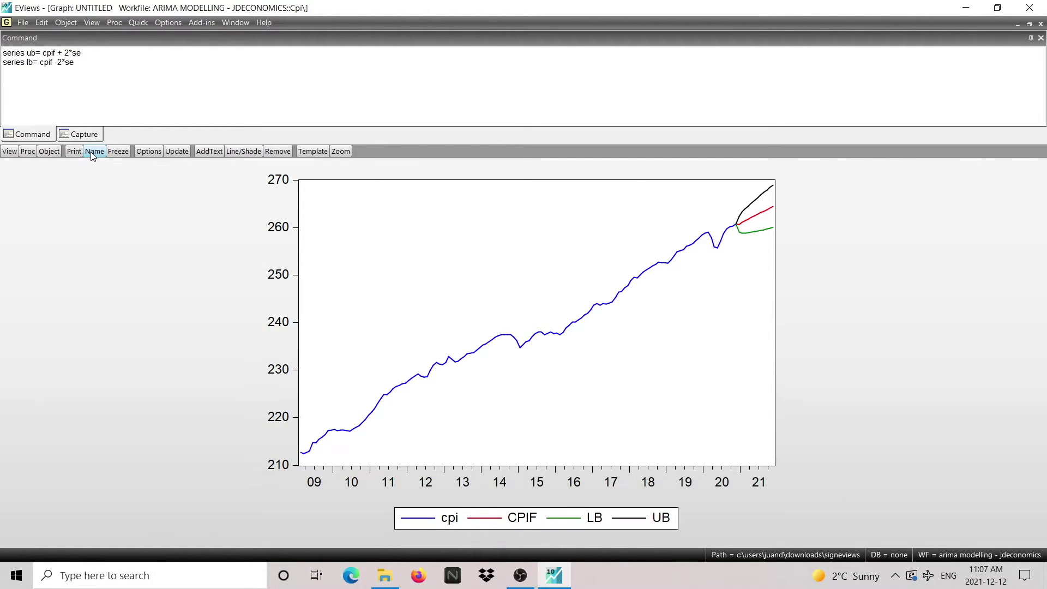
click(90, 151)
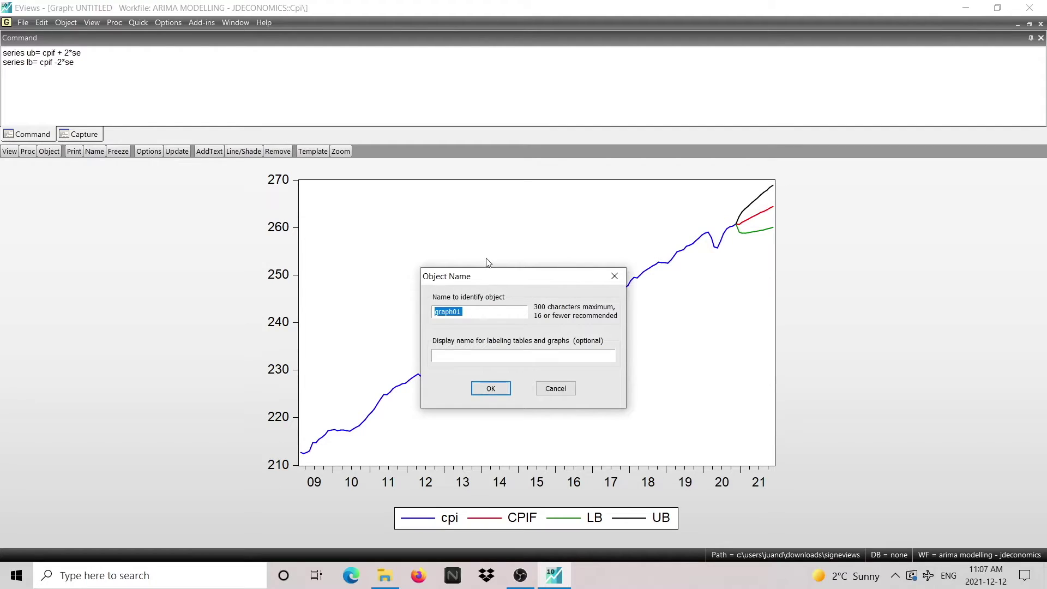
key(BackSpace)
key(Return)
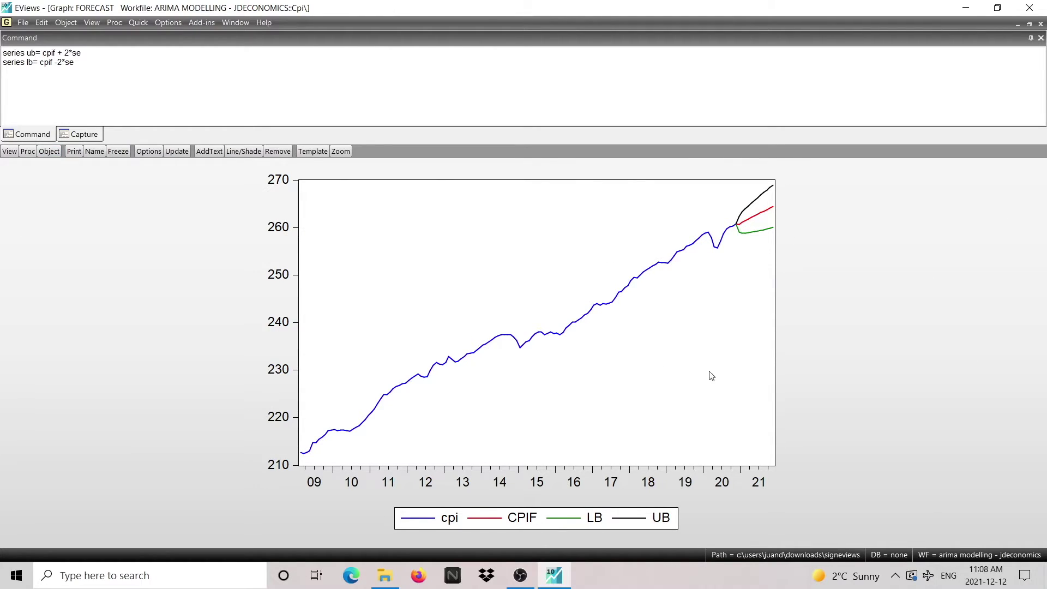
Step: Apply the predefined Simple template to the FORECAST graph
double_click(741, 321)
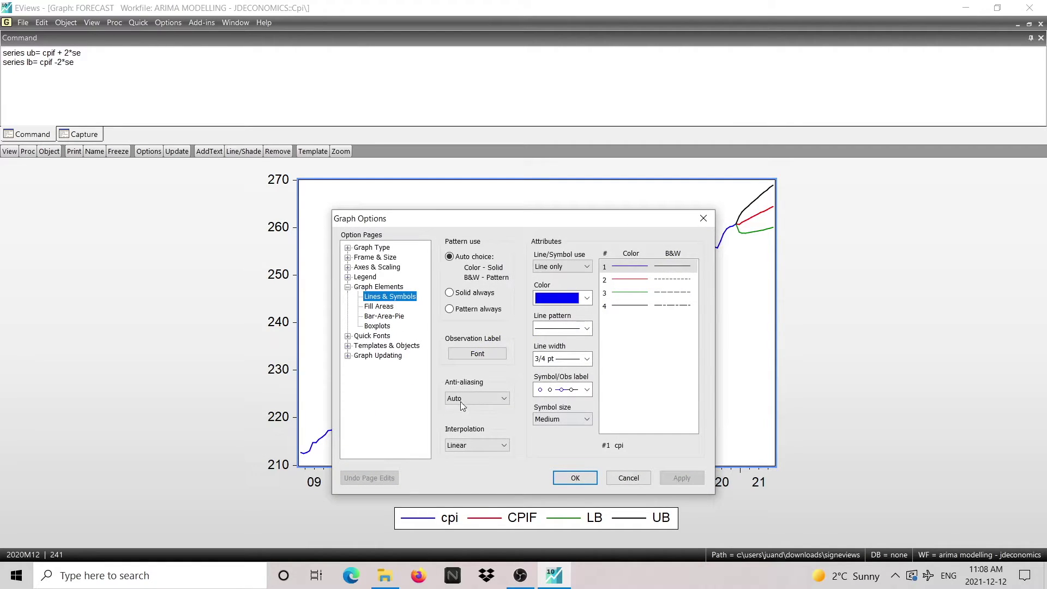
click(401, 347)
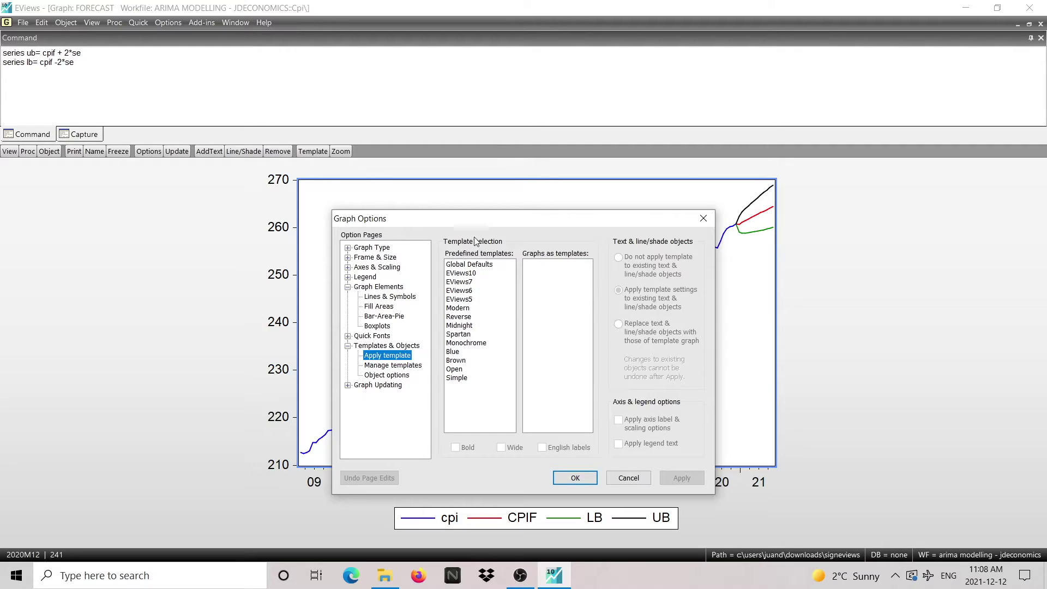
click(466, 379)
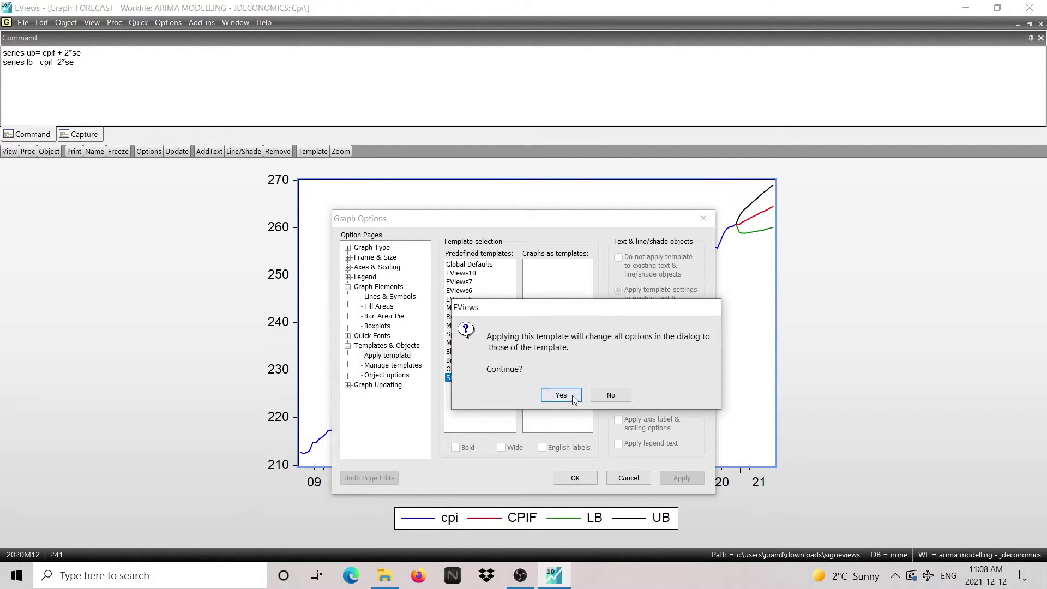
click(572, 395)
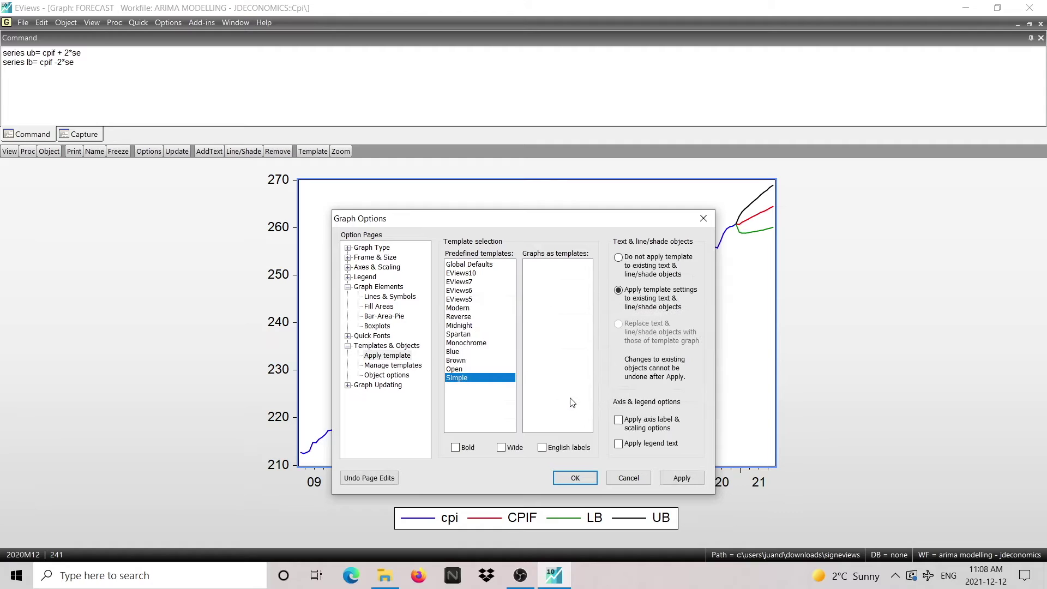
click(584, 478)
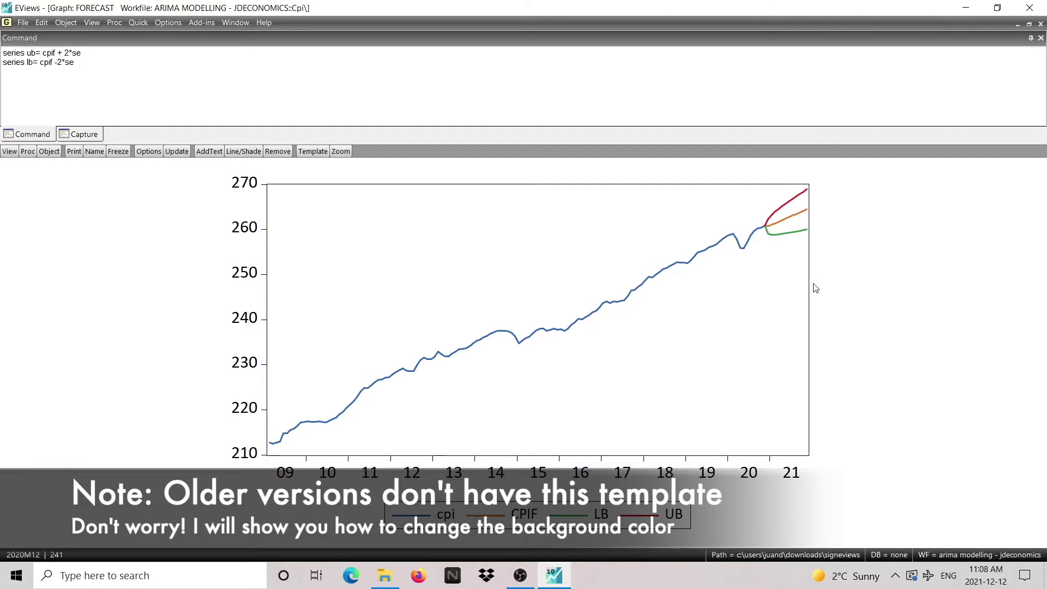
Step: Set the graph's background to solid white in the color and border options
double_click(788, 297)
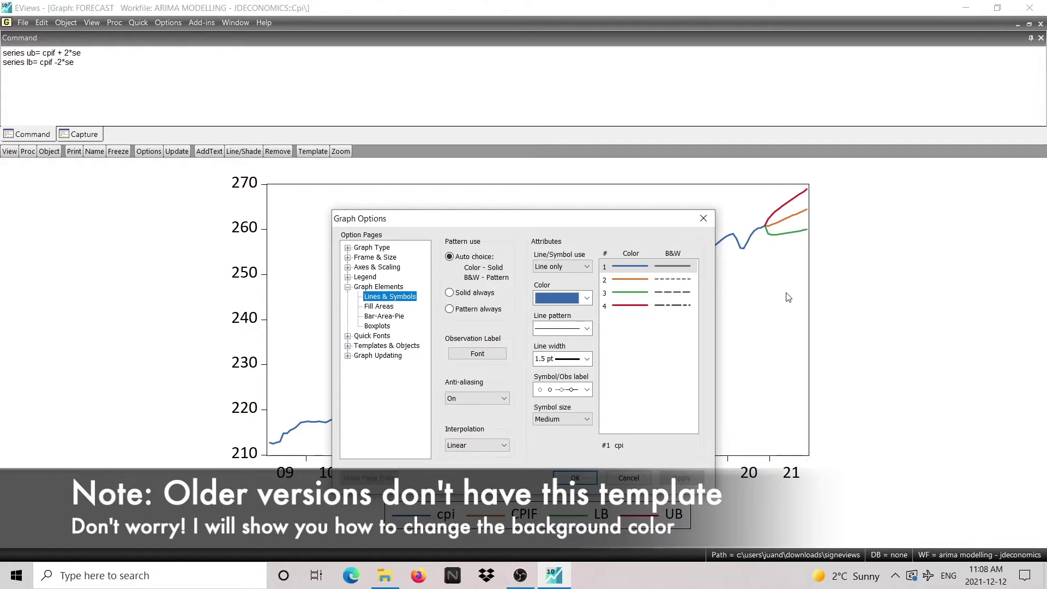
click(392, 257)
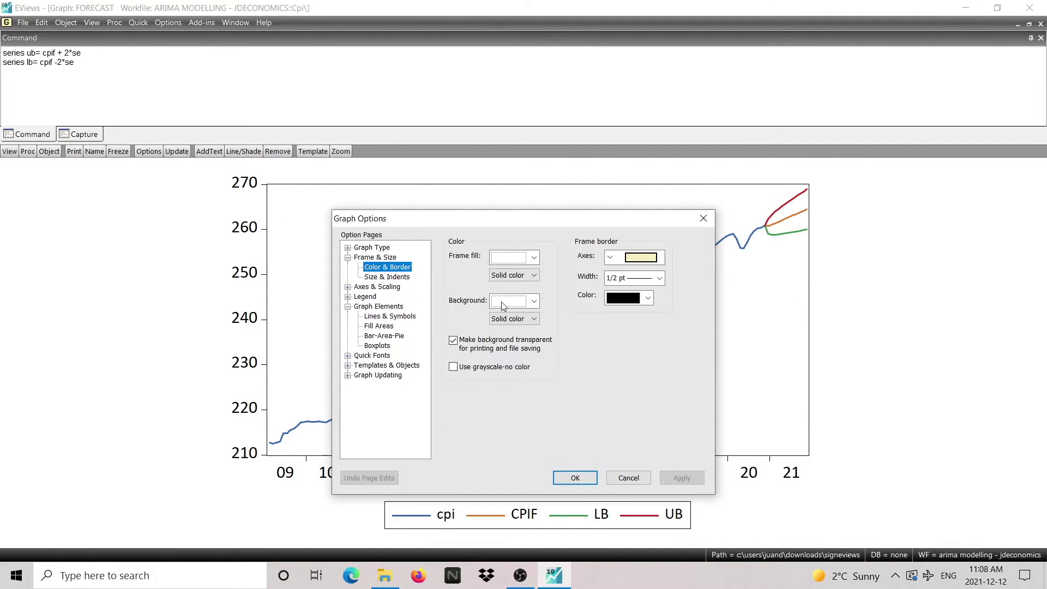
click(533, 303)
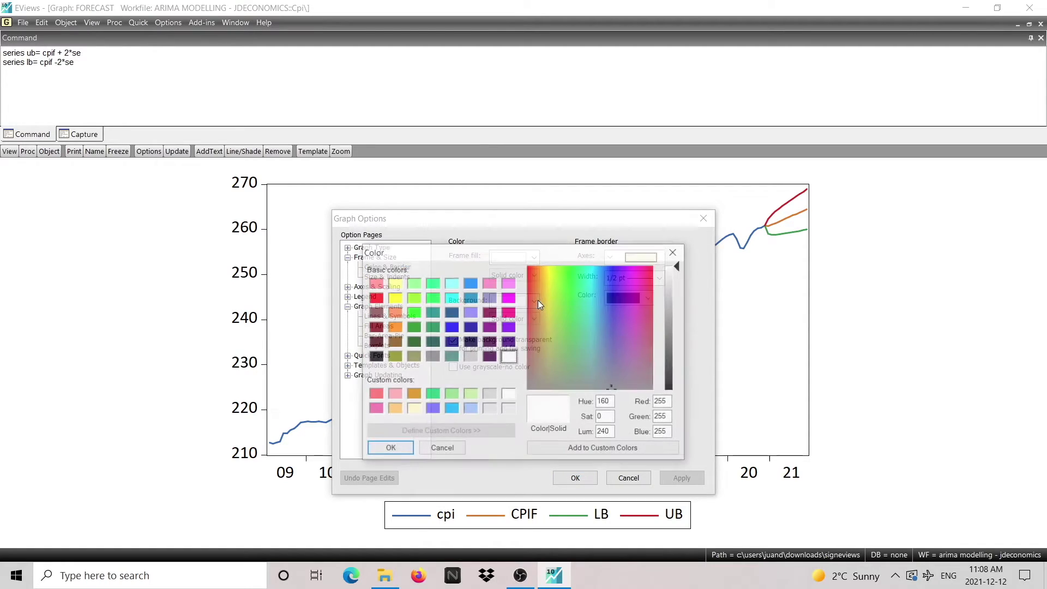
click(389, 448)
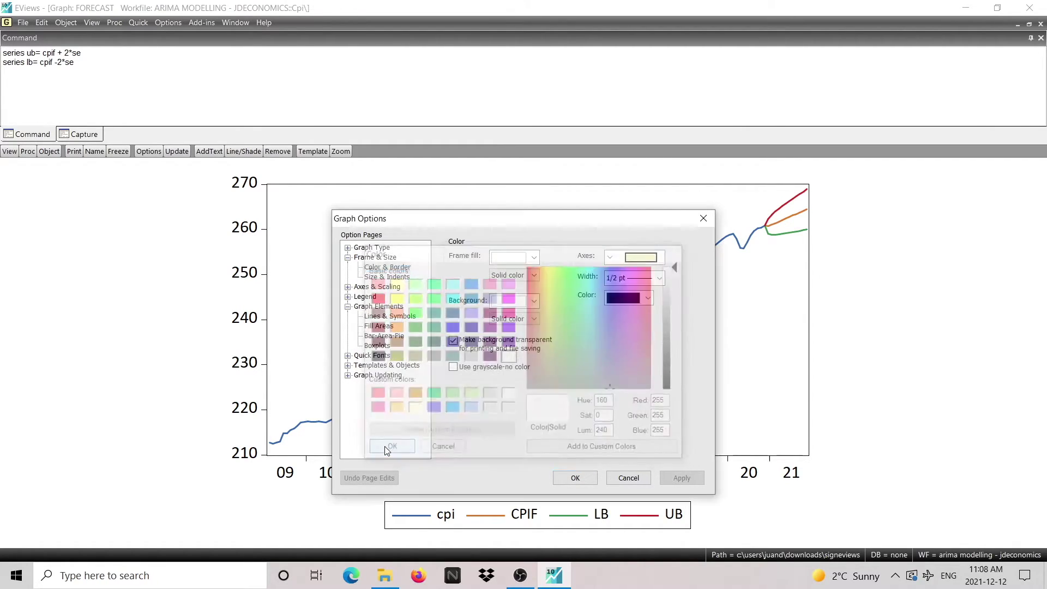
click(579, 475)
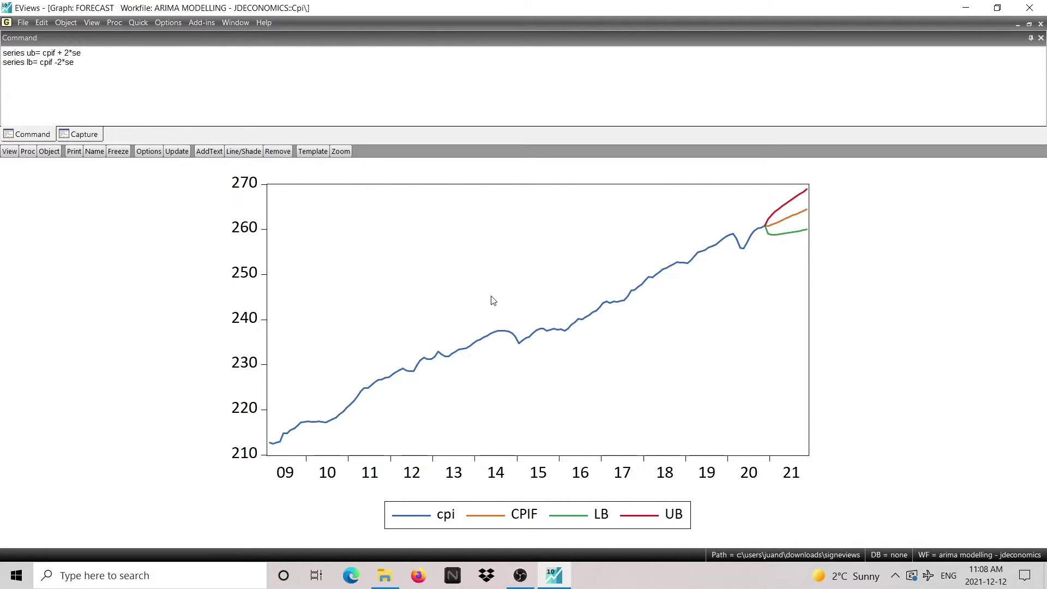
Step: Add a vertical shaded area to the graph covering the forecast period from 2020M11 to 2021M11
mouse_move(680, 273)
right_click(839, 269)
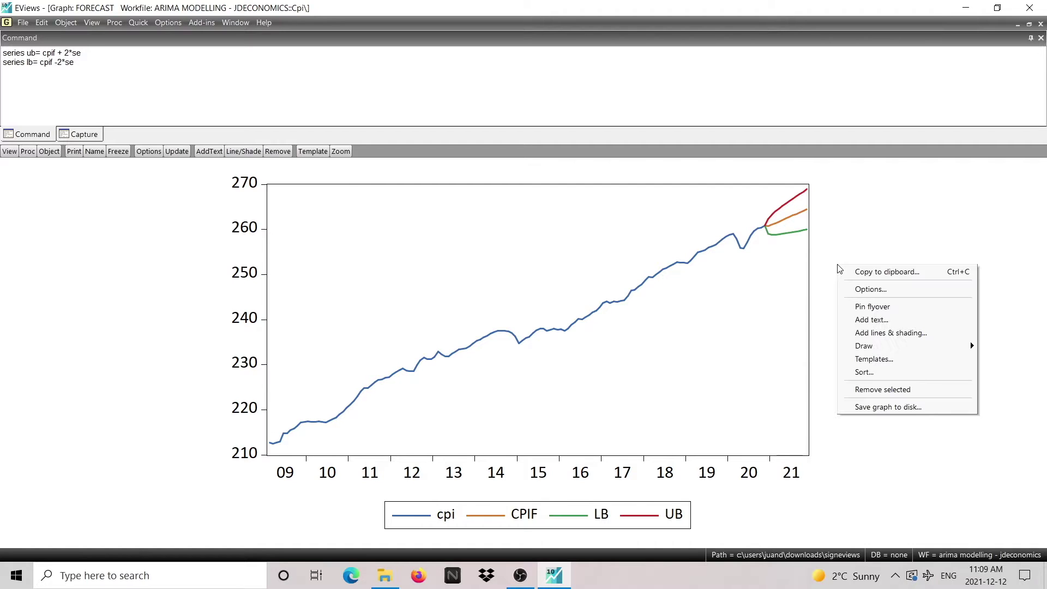
click(886, 334)
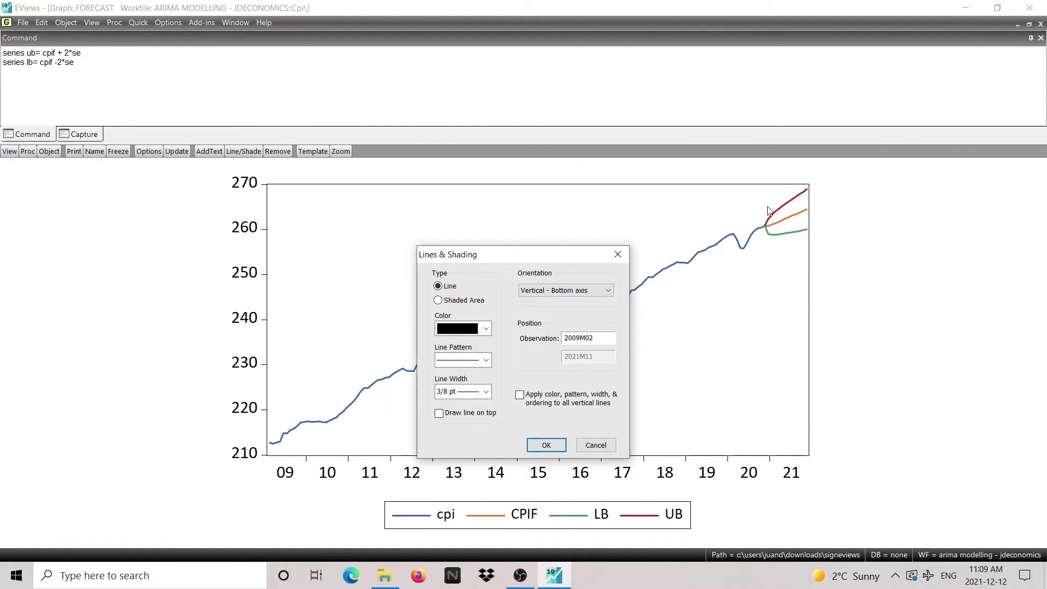
double_click(585, 336)
text(2020M11)
click(437, 300)
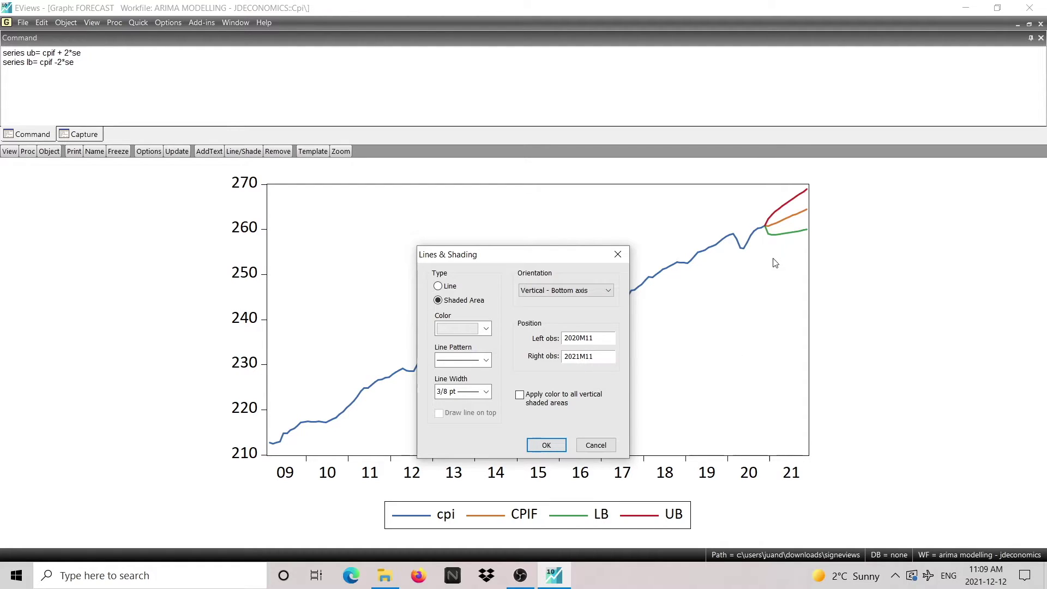
drag(604, 340, 538, 333)
drag(615, 358, 531, 355)
click(564, 445)
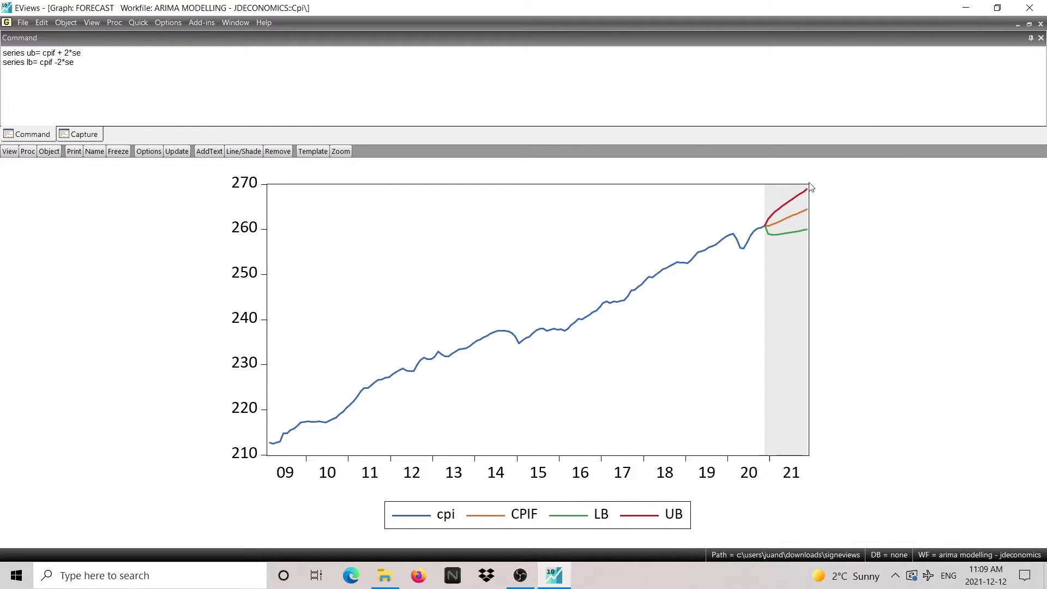
Step: Set the graph lines' pattern use to Pattern always, keeping the plotted forecast lines in view
double_click(762, 233)
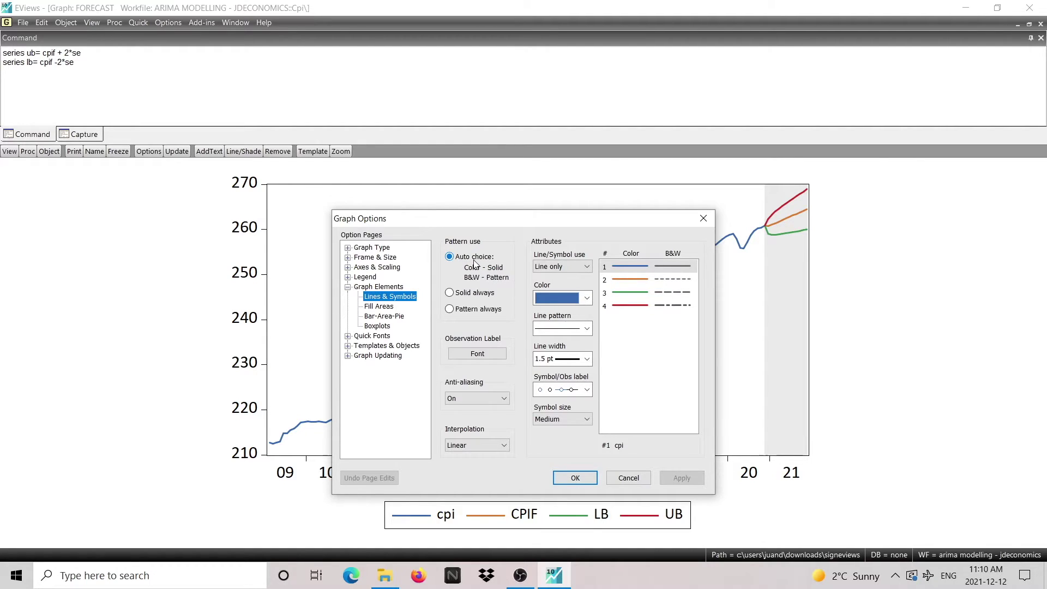
click(477, 293)
click(477, 310)
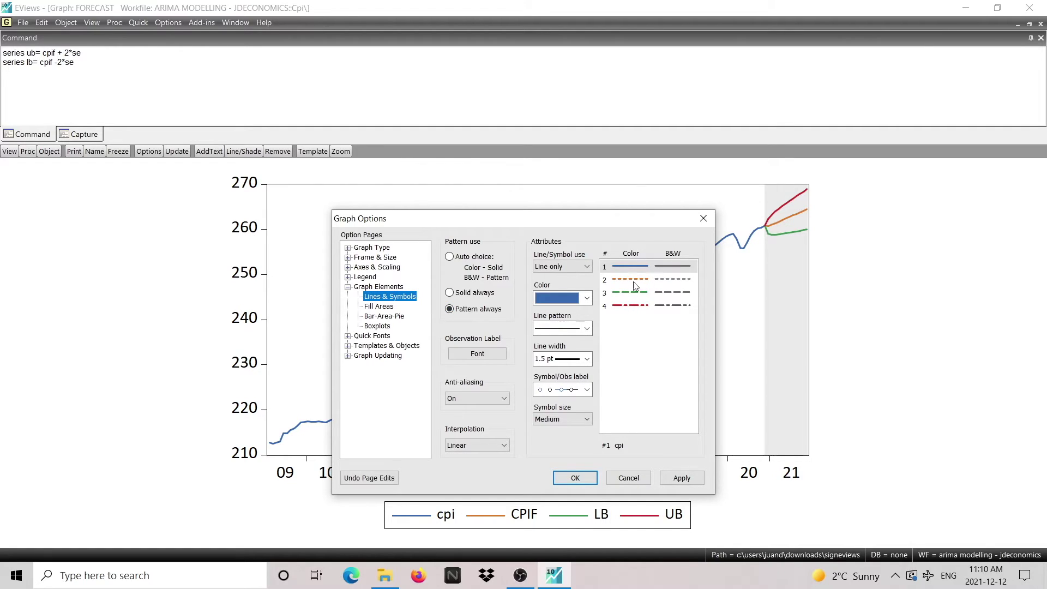
drag(654, 222, 441, 228)
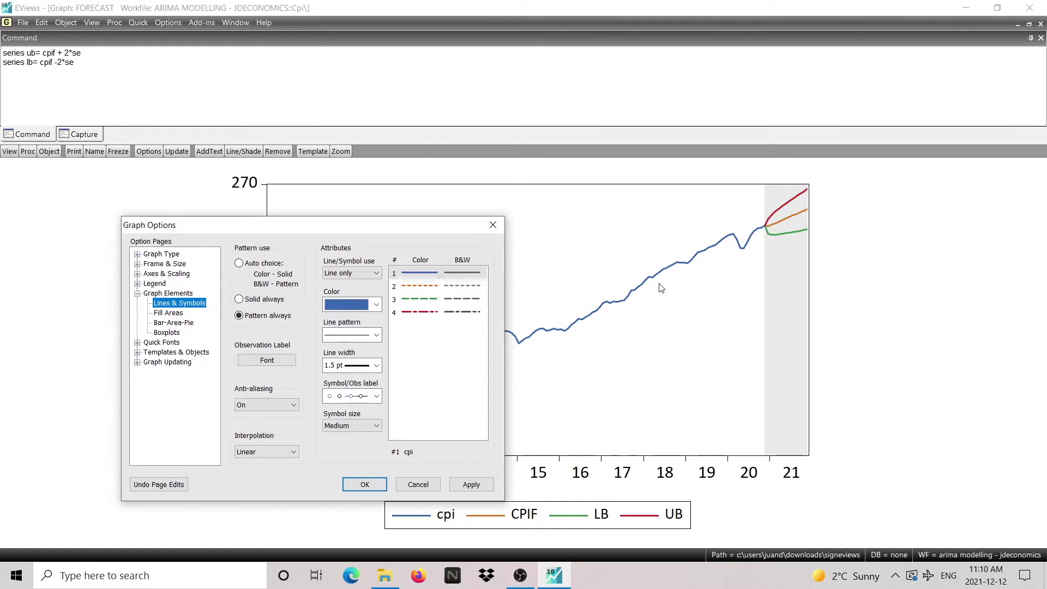
drag(365, 229, 484, 208)
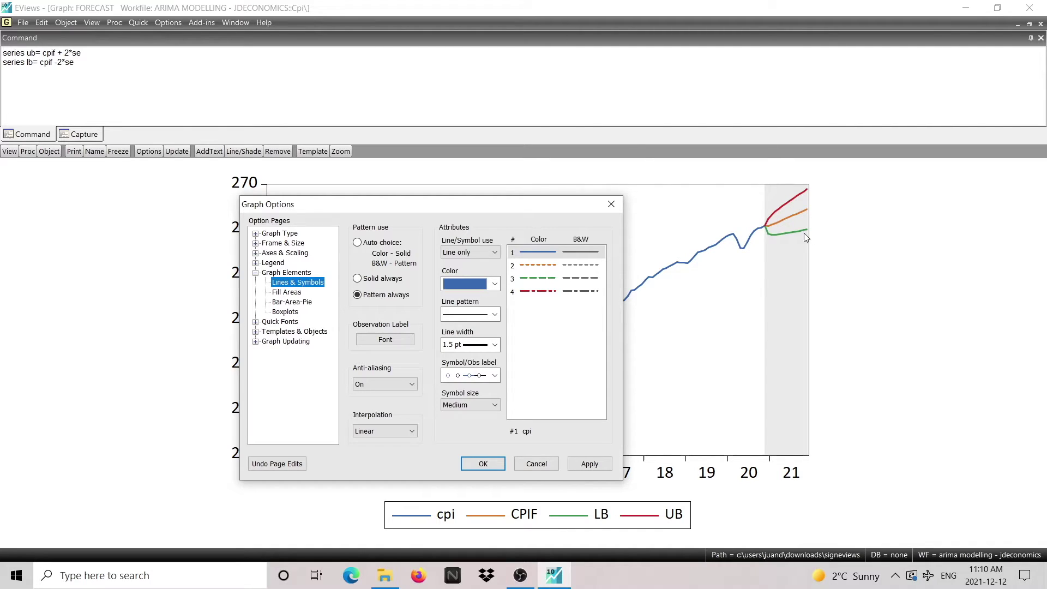
Step: Change the LB line's color to pure red and give it a short-dashed line pattern
click(547, 278)
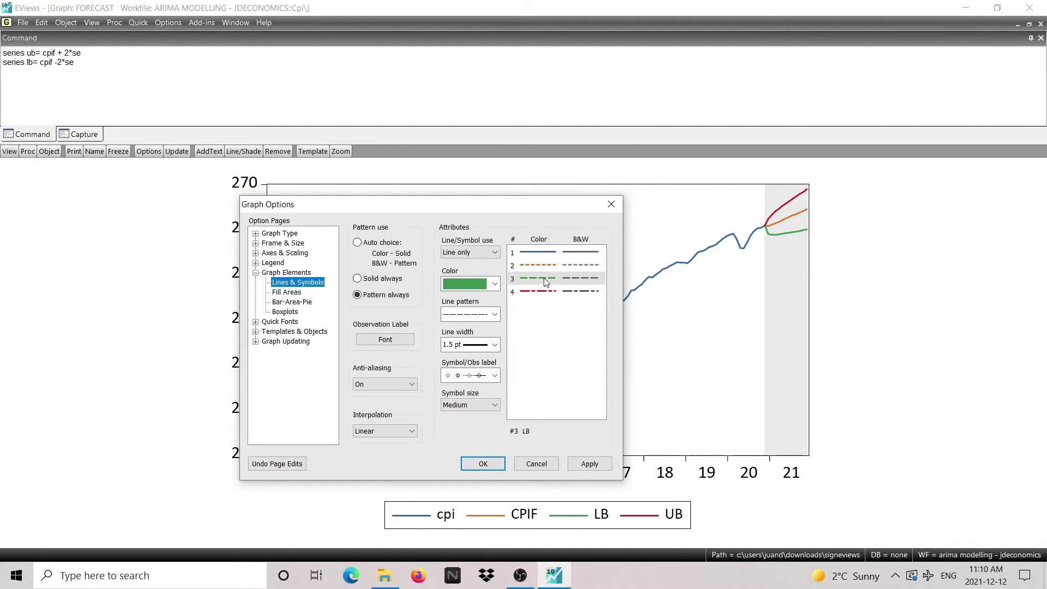
click(469, 285)
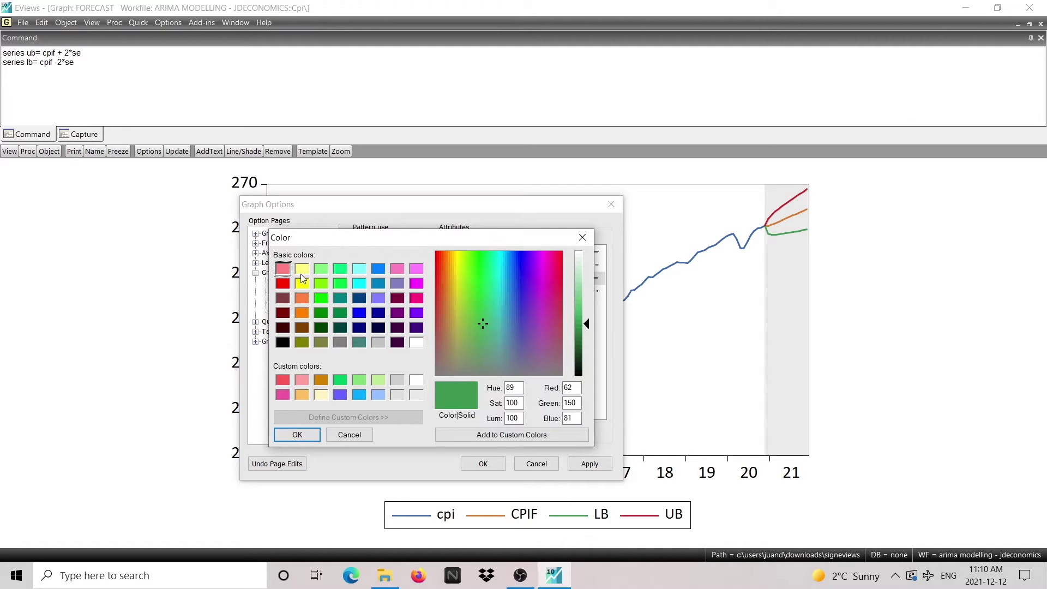
click(282, 283)
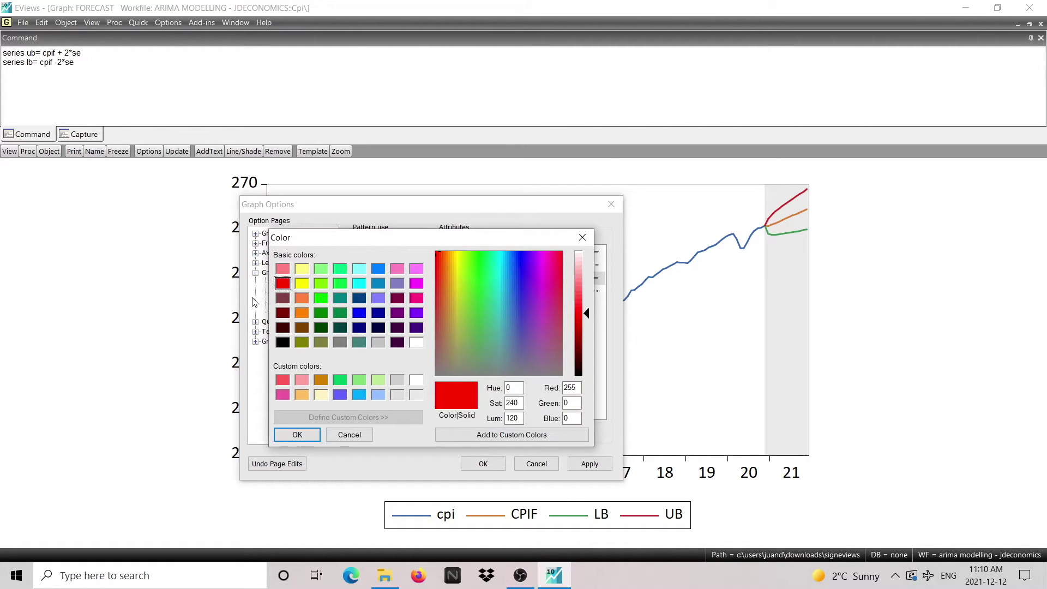
click(284, 434)
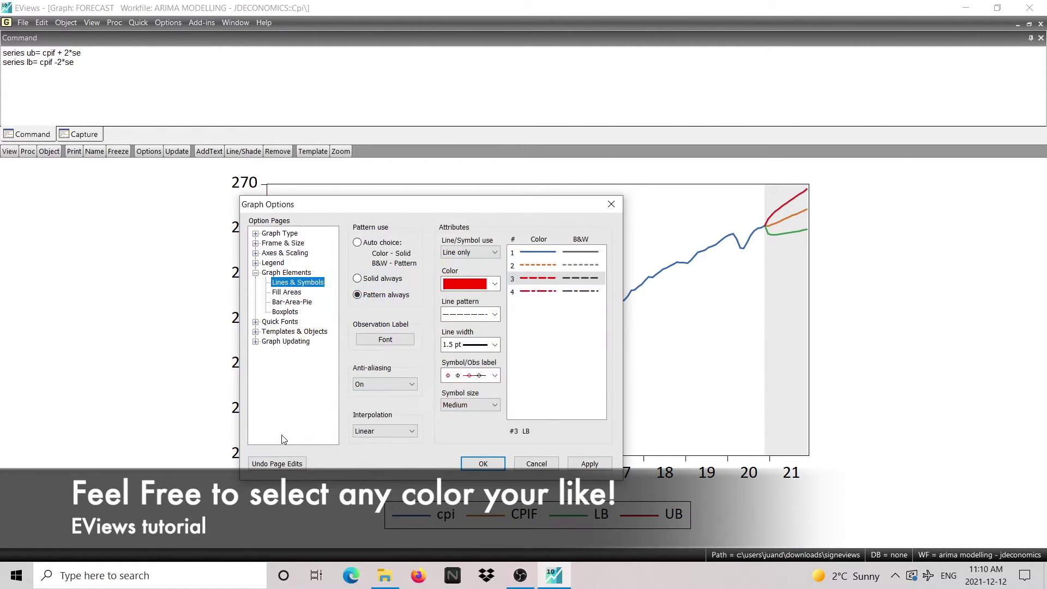
click(495, 315)
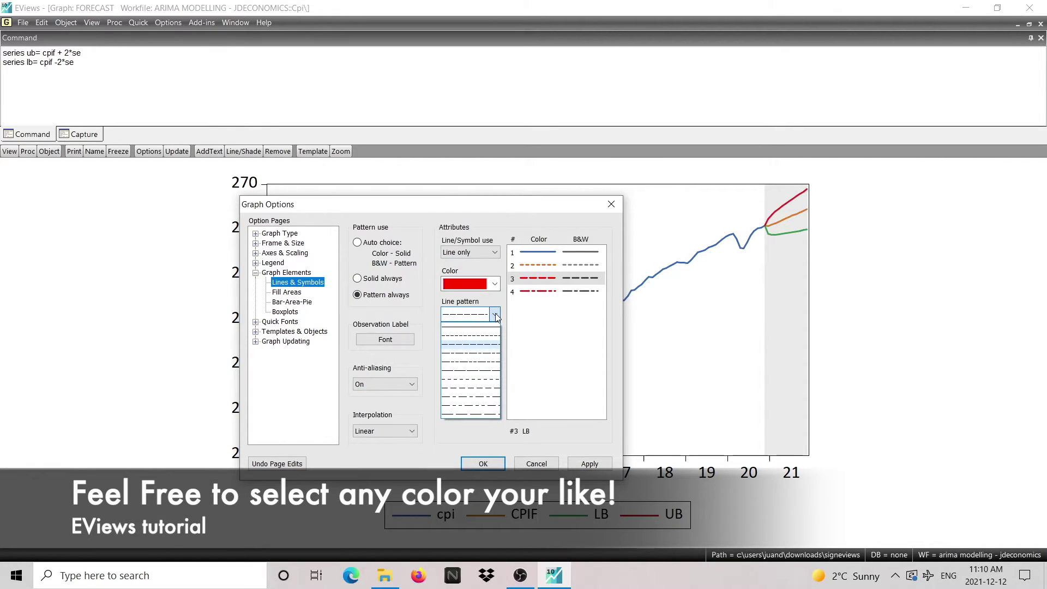
click(472, 344)
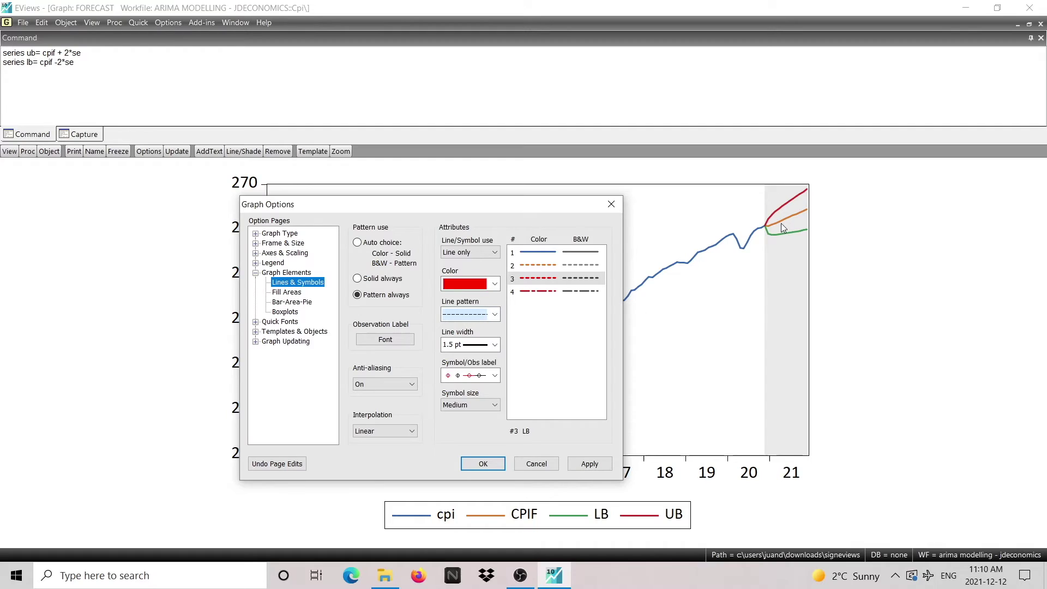
Step: Change the UB line's color to pure red and give it the same short-dashed pattern as the LB line
click(534, 292)
click(495, 285)
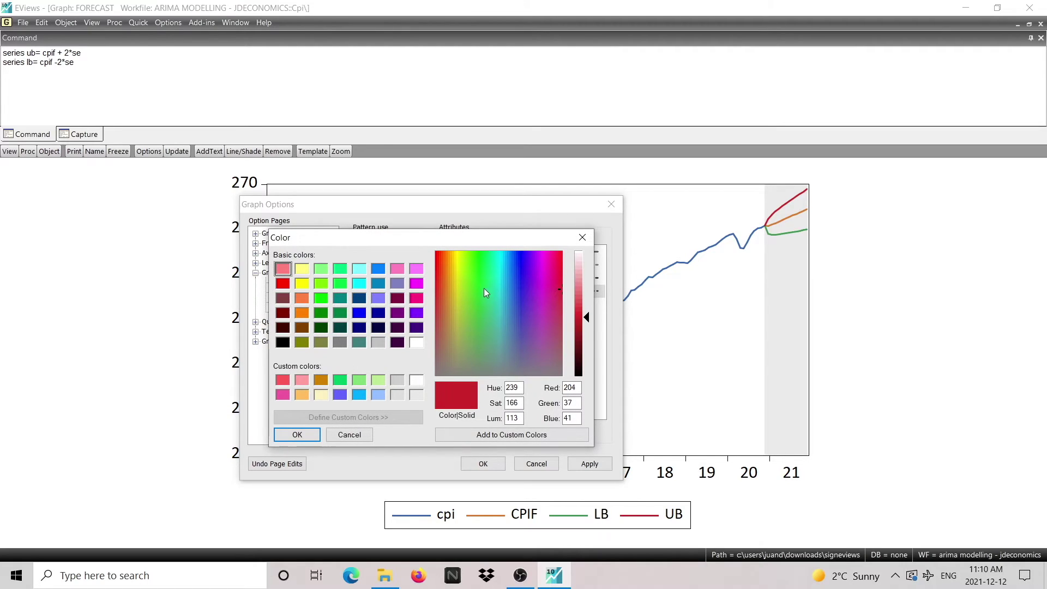
click(282, 283)
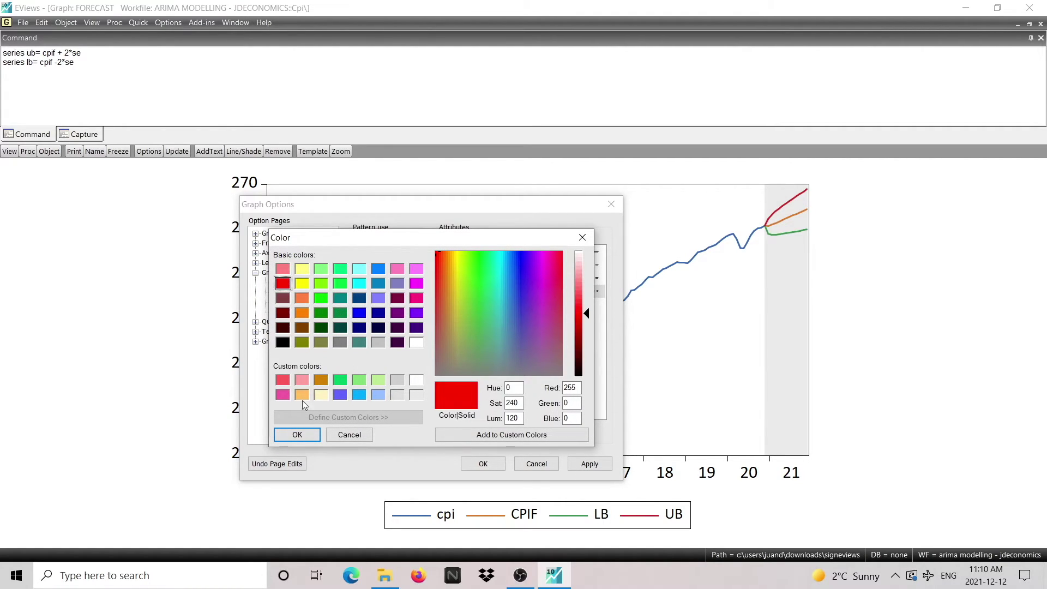
click(297, 435)
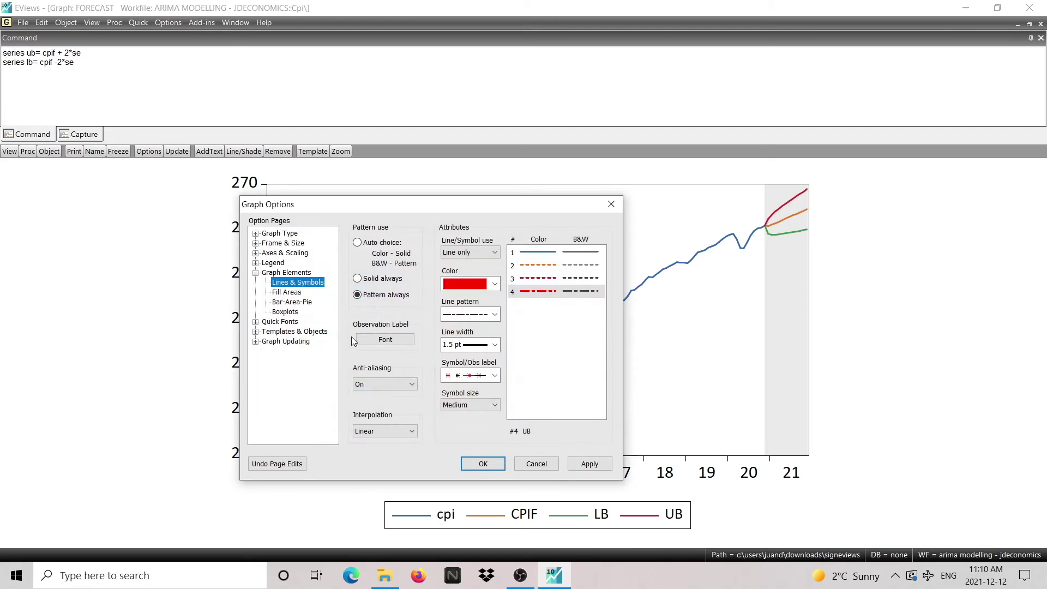
click(495, 314)
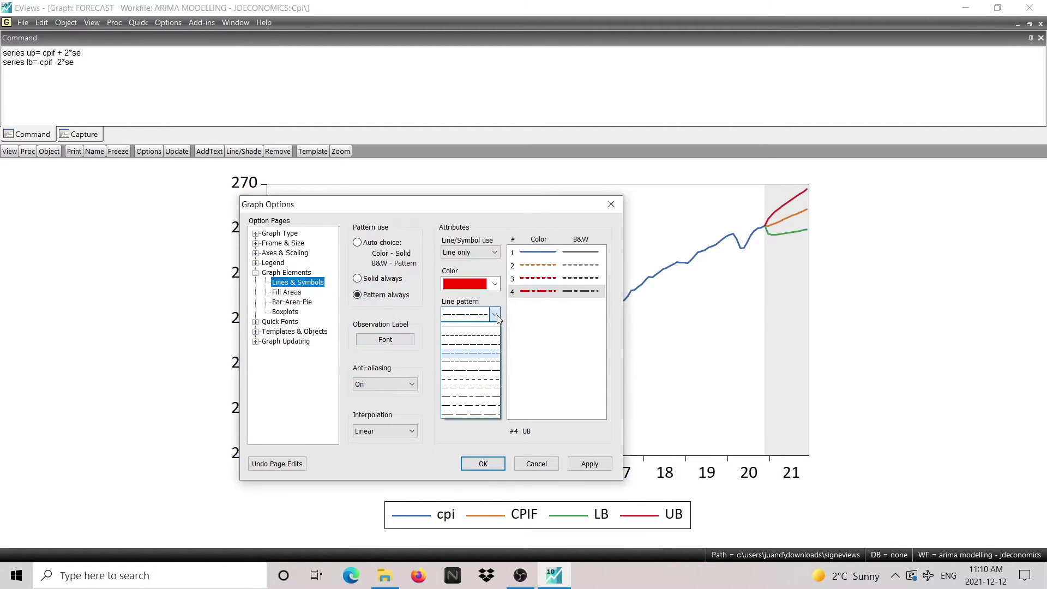
click(487, 340)
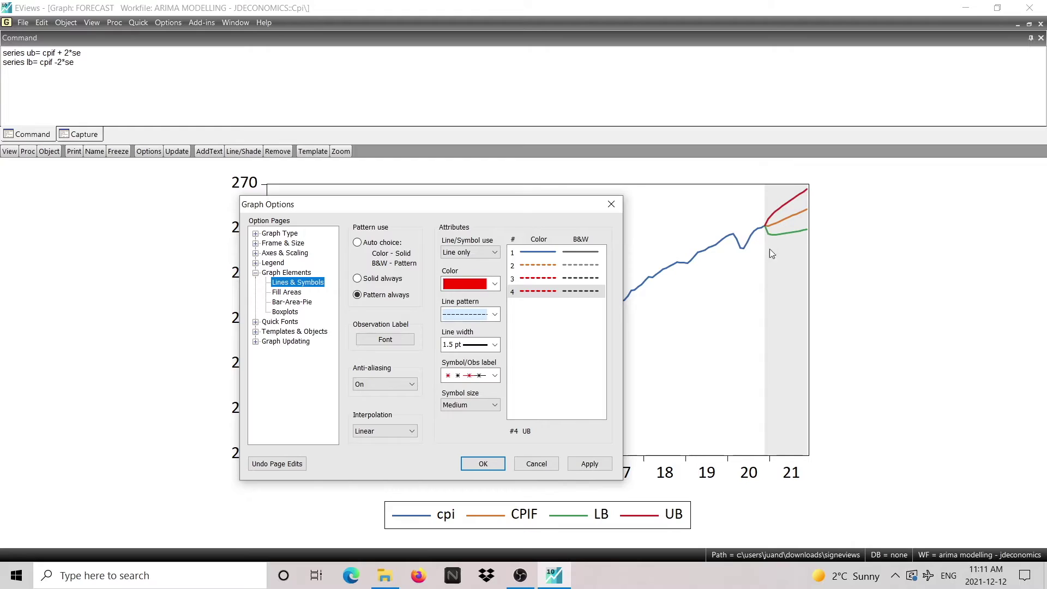
Step: Give the CPIF line a solid line pattern and apply the line formatting to the graph
click(544, 266)
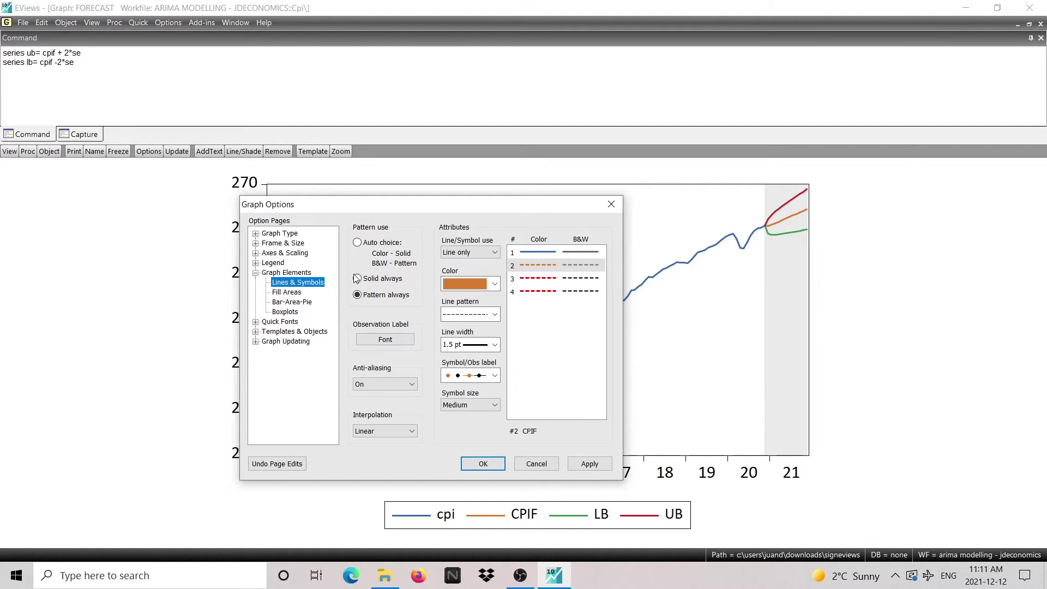
click(494, 315)
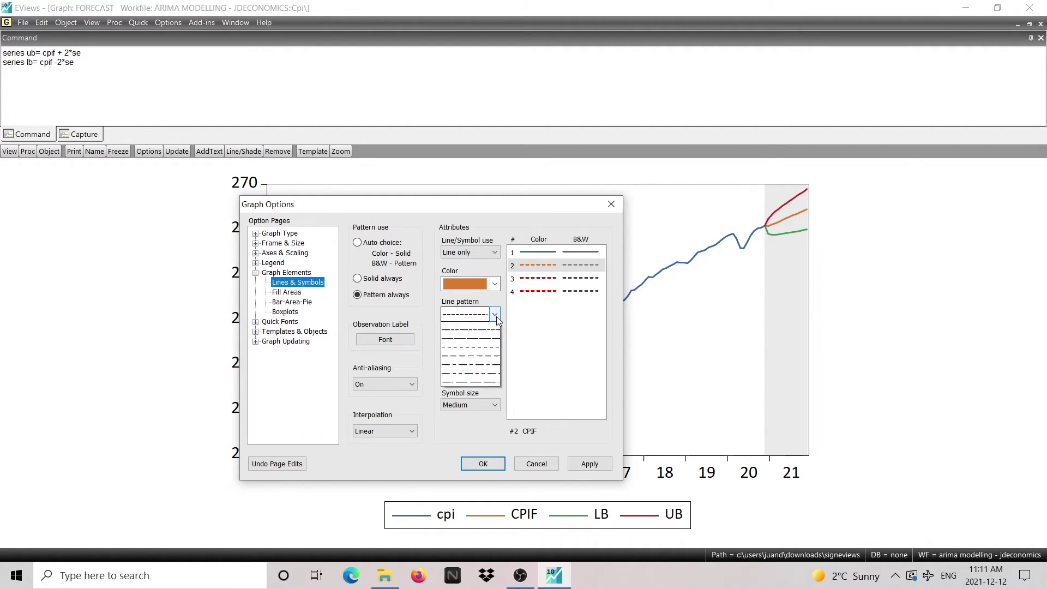
click(494, 331)
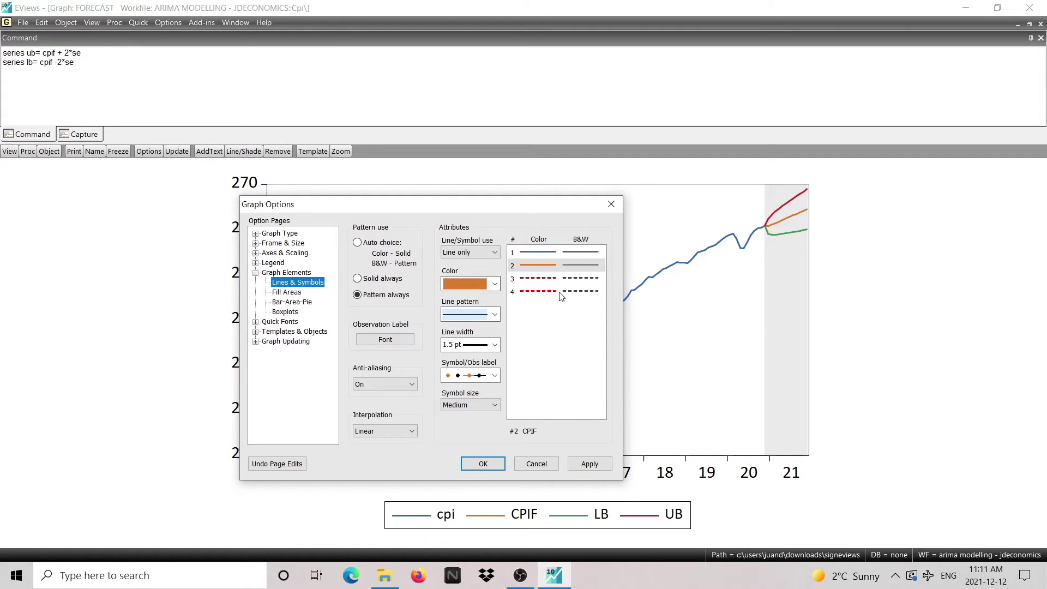
click(481, 461)
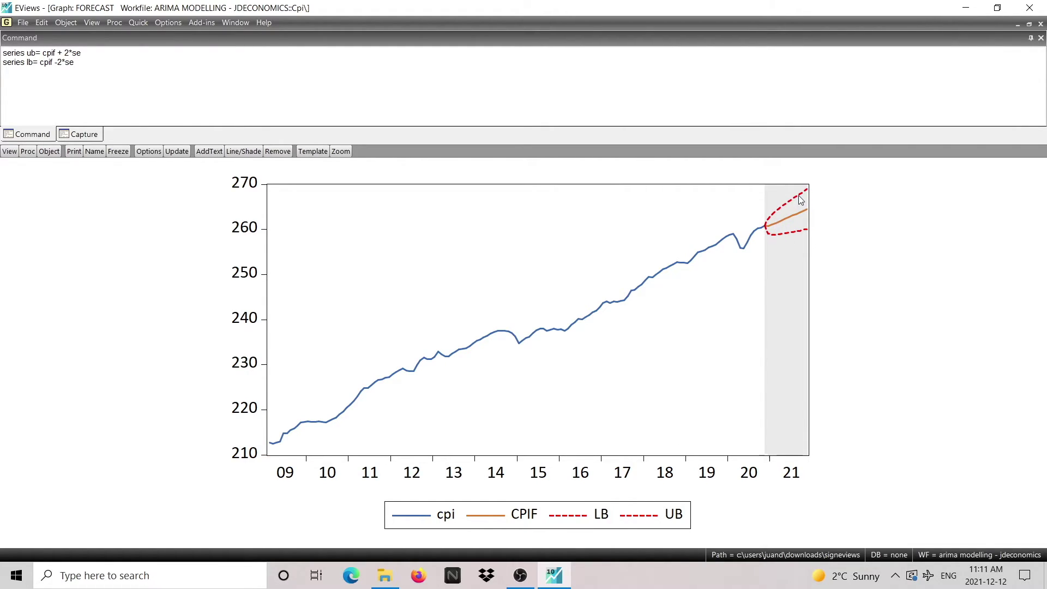
Step: Rename the legend entries to "CPI", "CPI Forecast", "Lower Bound (-2 s.e)" and "Upper Bound (+2 s.e.)"
mouse_move(791, 222)
double_click(529, 518)
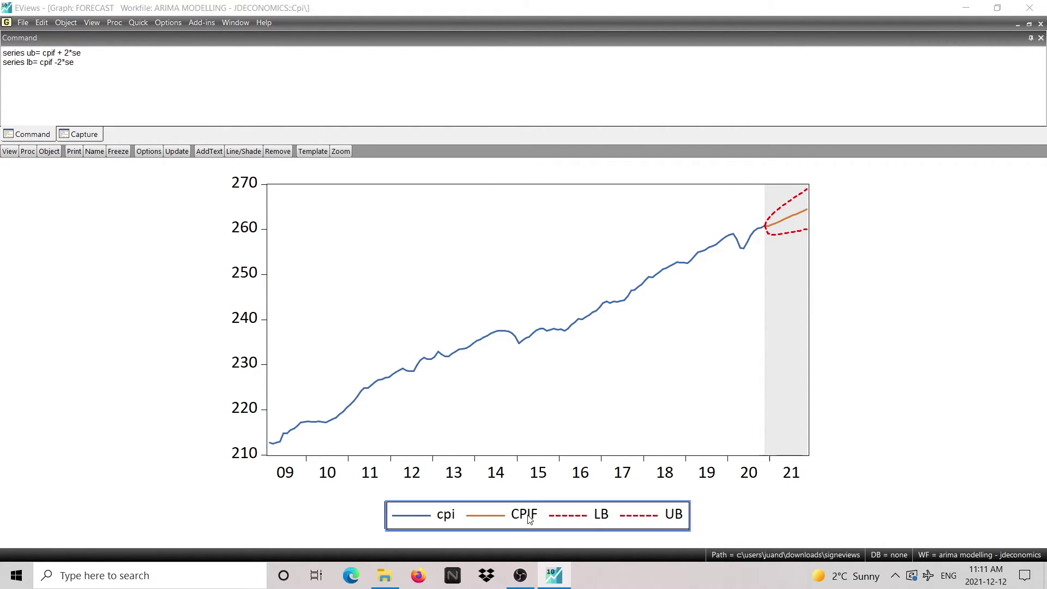
click(504, 375)
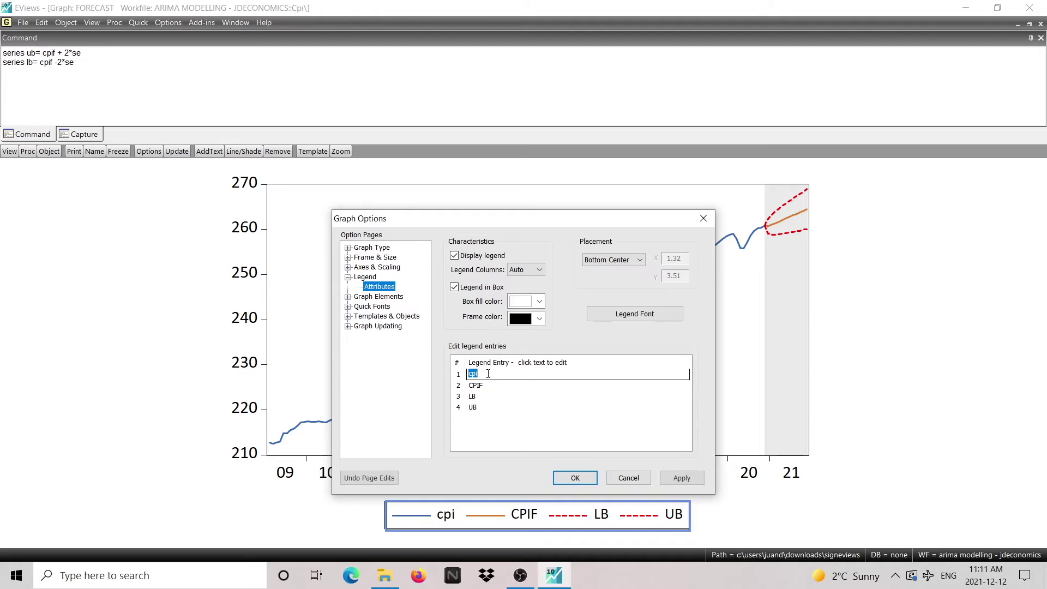
key(BackSpace)
click(506, 385)
text(C)
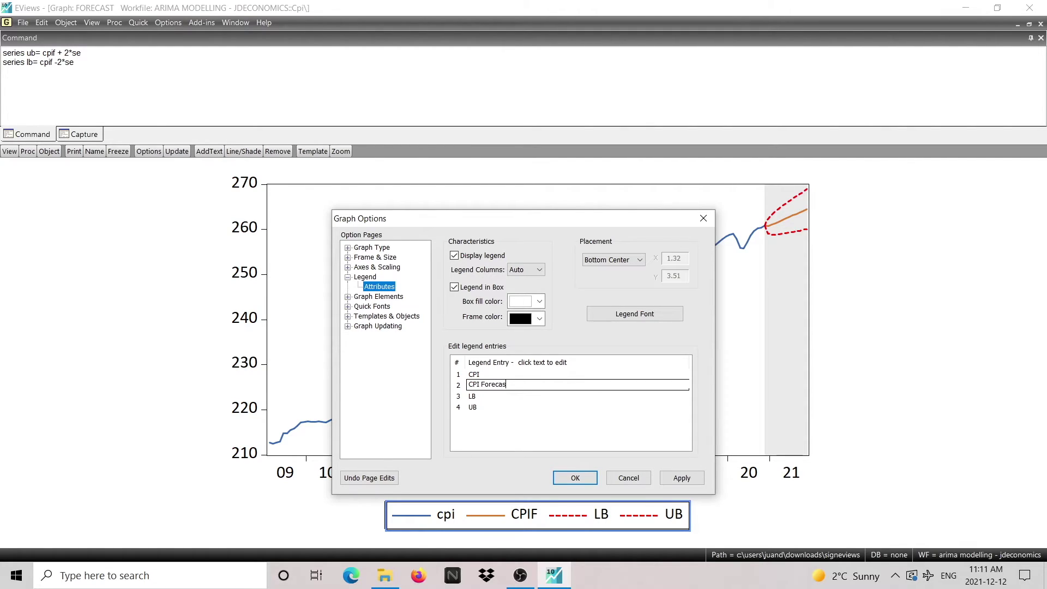
click(513, 397)
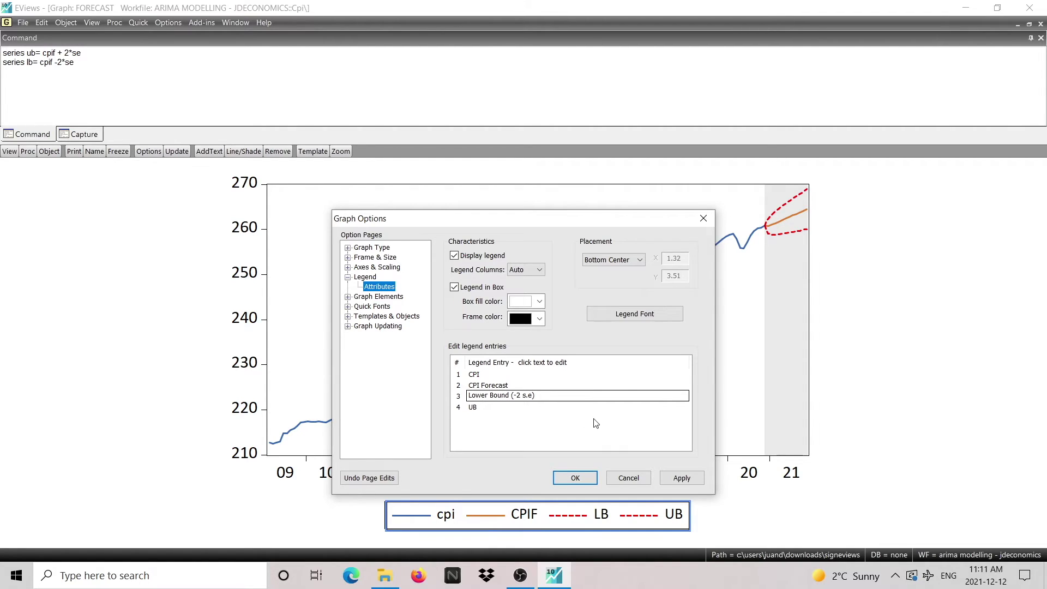
click(473, 413)
key(BackSpace)
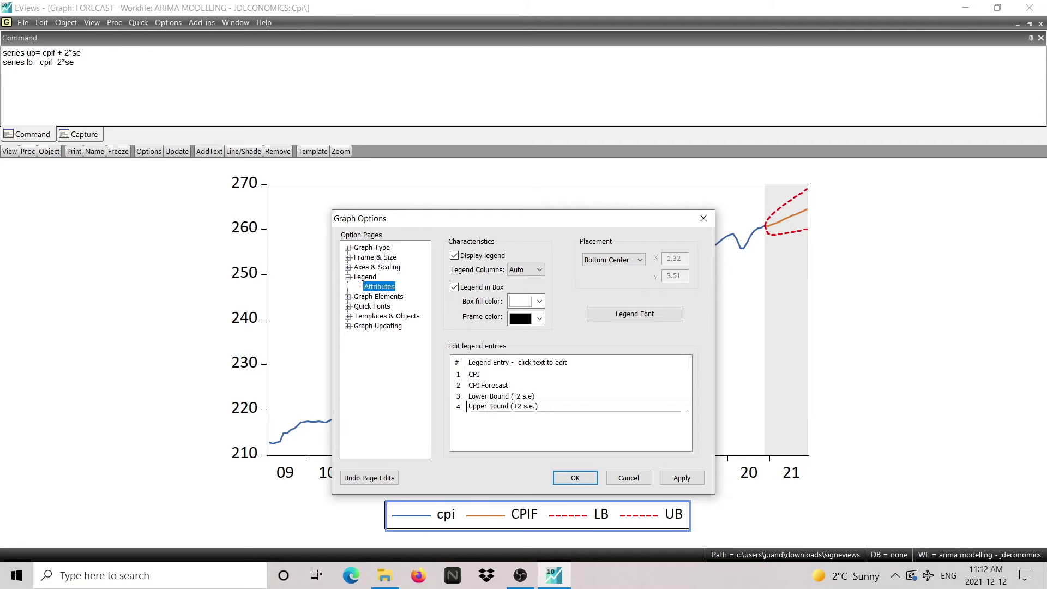
click(575, 478)
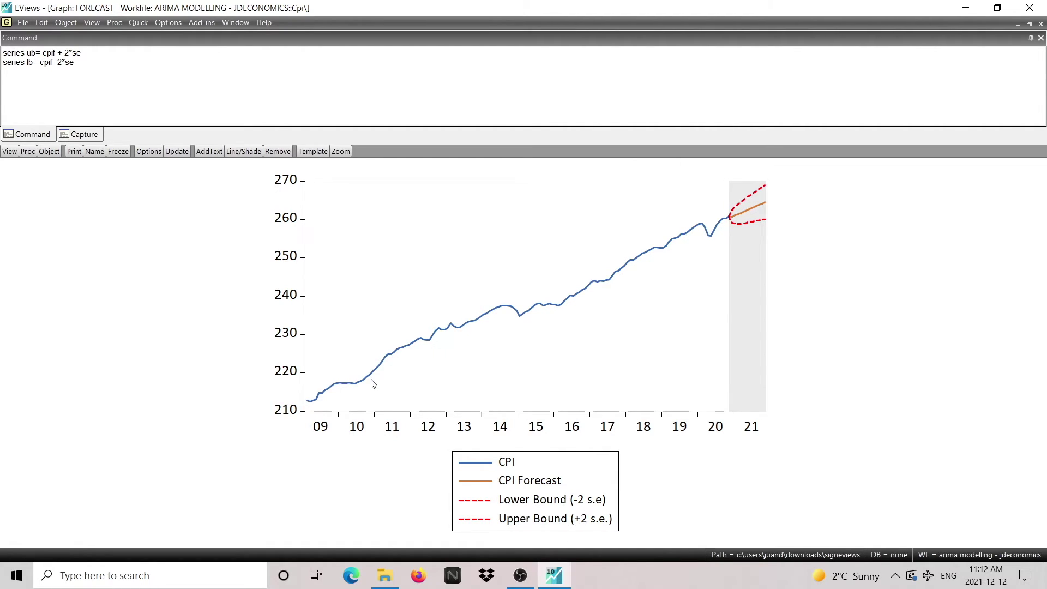
Step: Add a center-justified two-line title above the graph's center reading "CPI USA" and "Actual - Forecast"
right_click(821, 229)
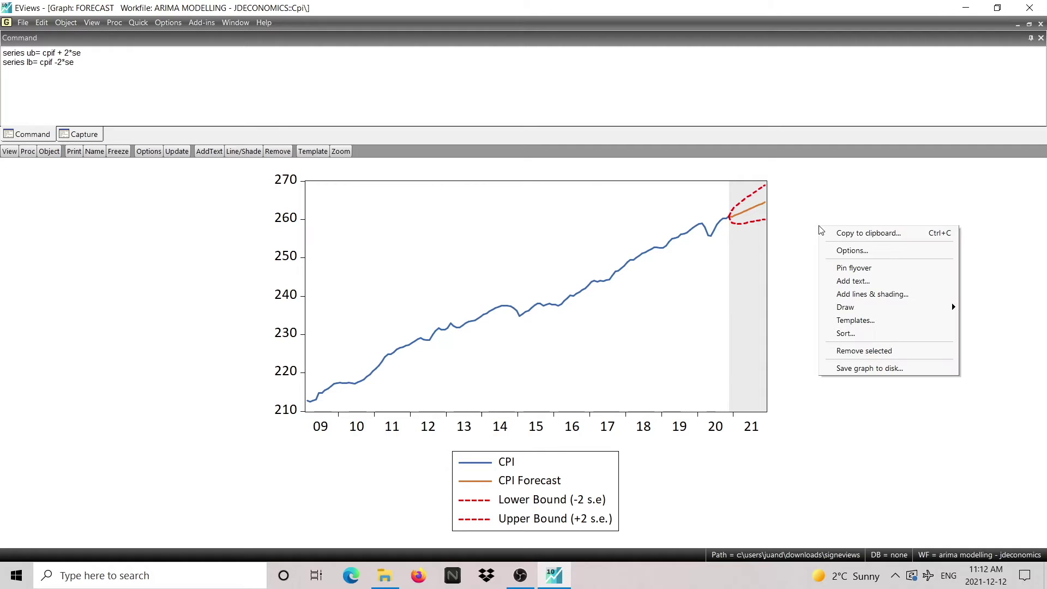
click(862, 281)
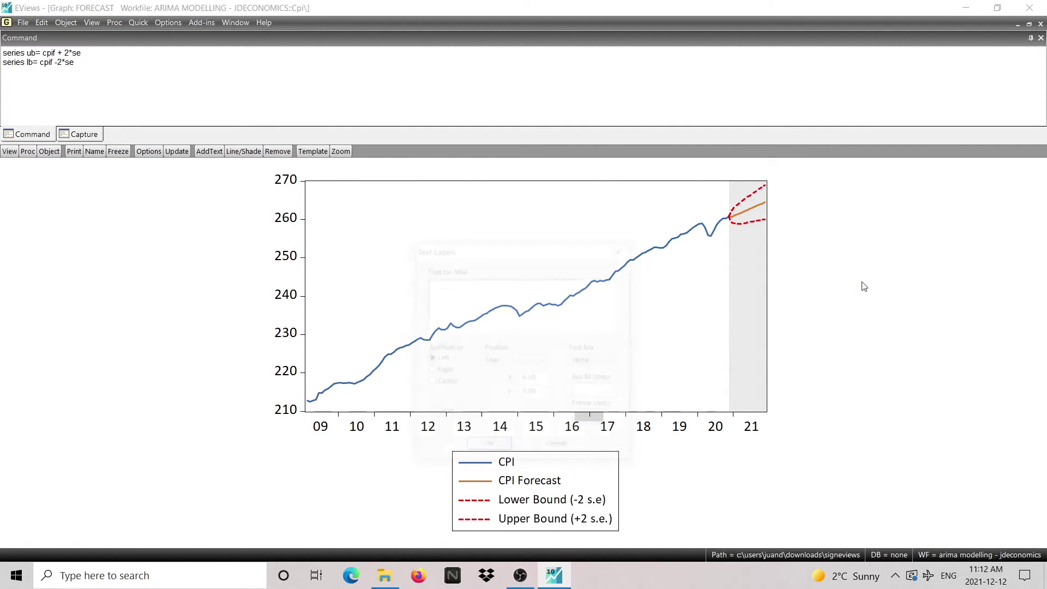
click(435, 384)
click(546, 359)
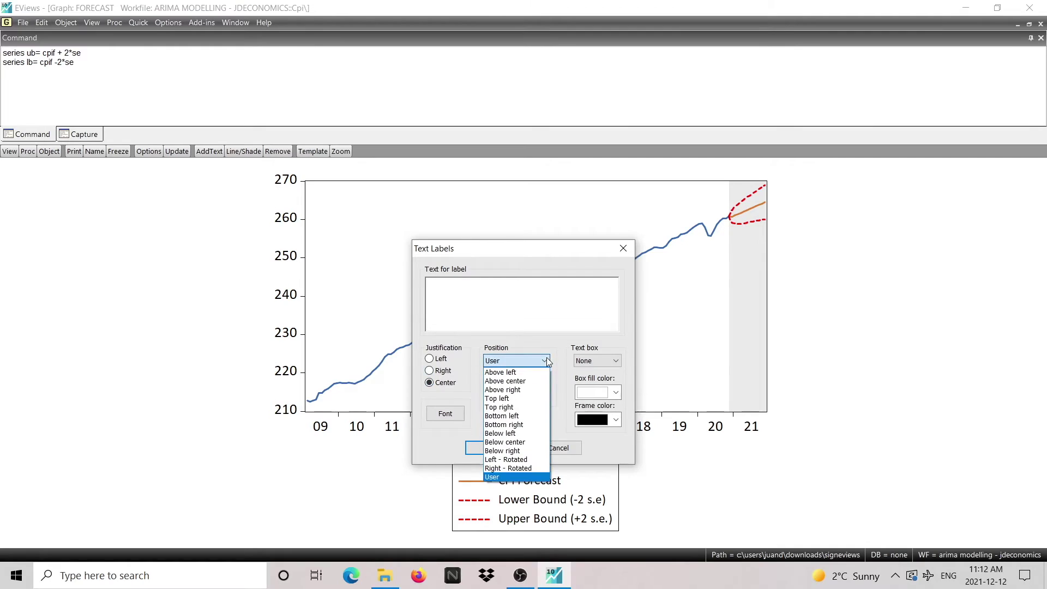
click(505, 381)
click(506, 285)
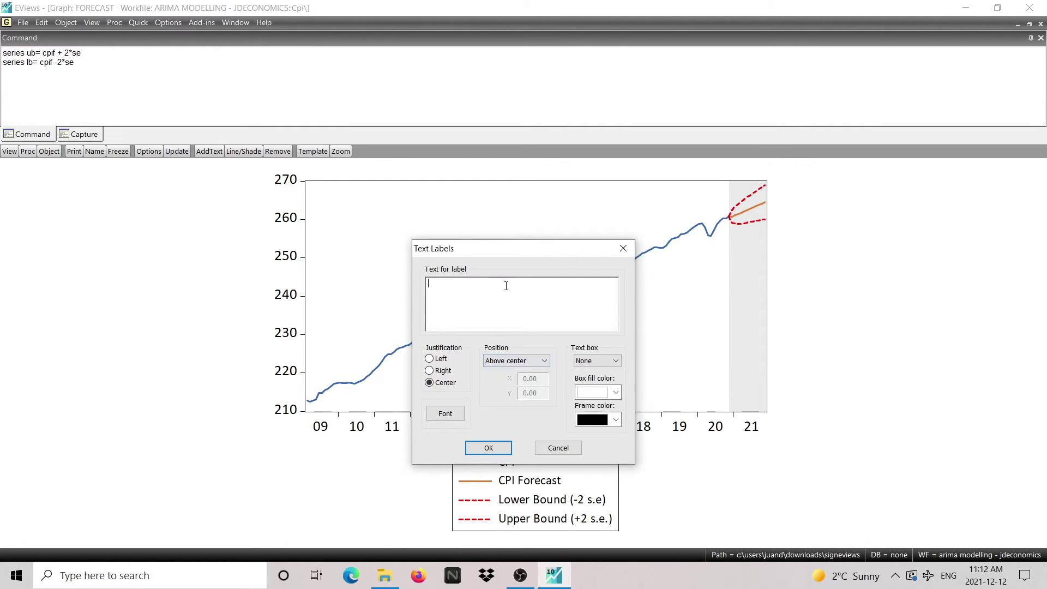
text(C)
text(tual - Forecast)
click(500, 451)
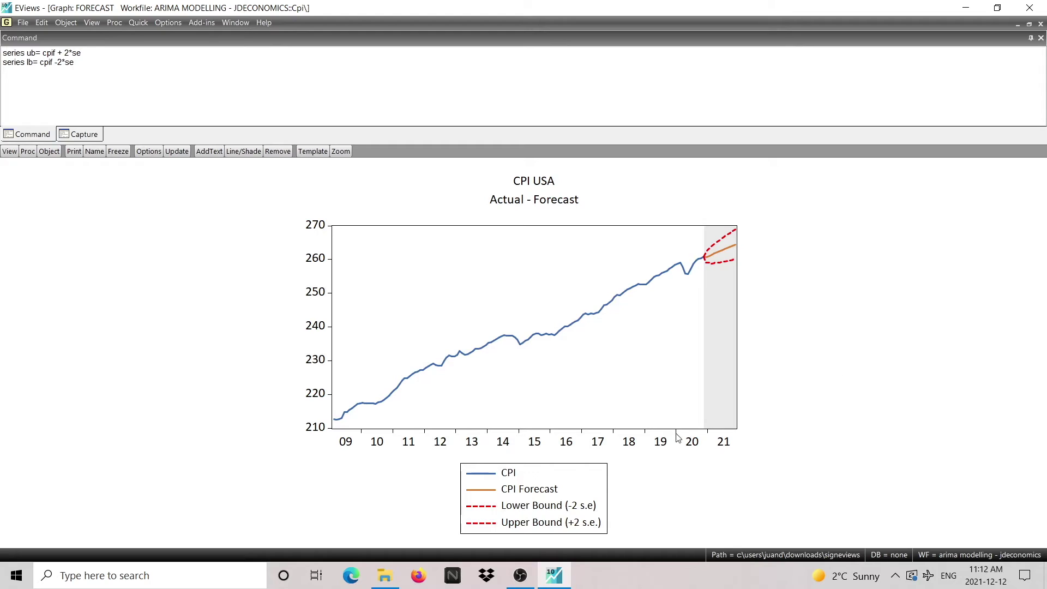
Step: Add a center-justified text label "Time" below the graph's center as the horizontal axis title
right_click(812, 279)
click(872, 331)
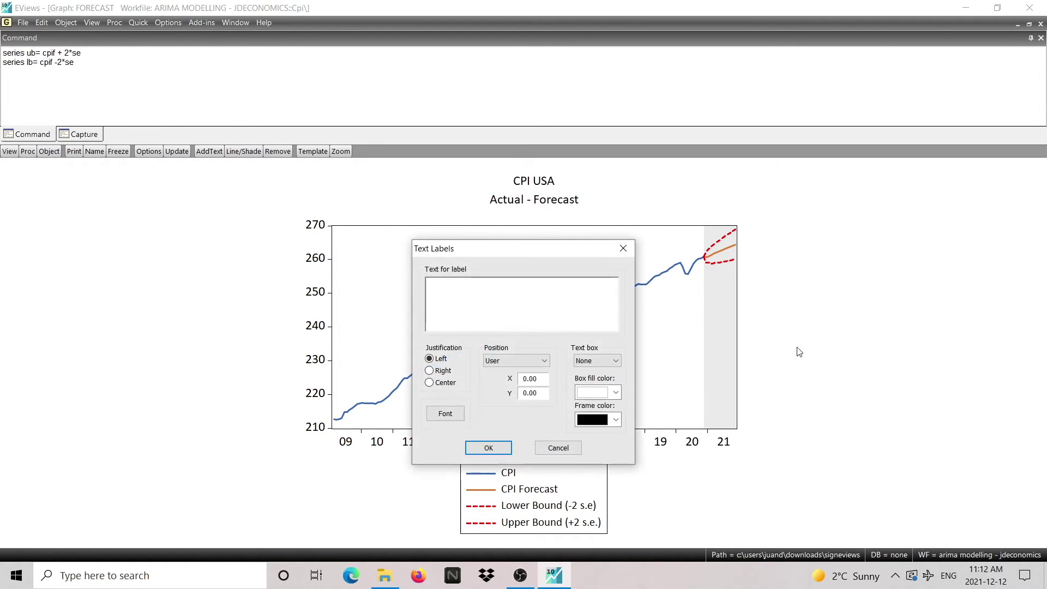
click(430, 382)
click(540, 361)
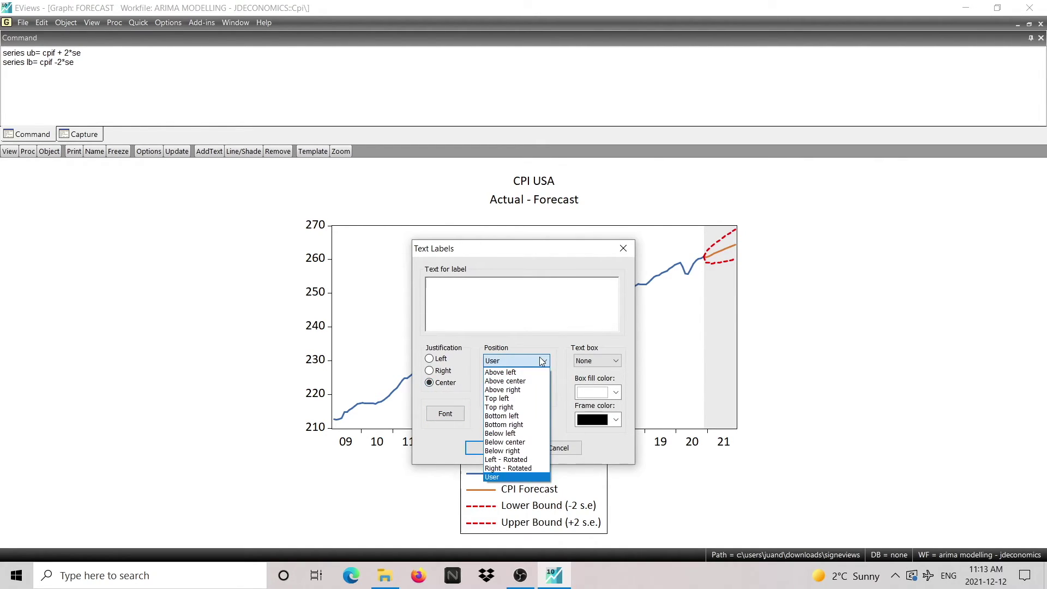
click(505, 442)
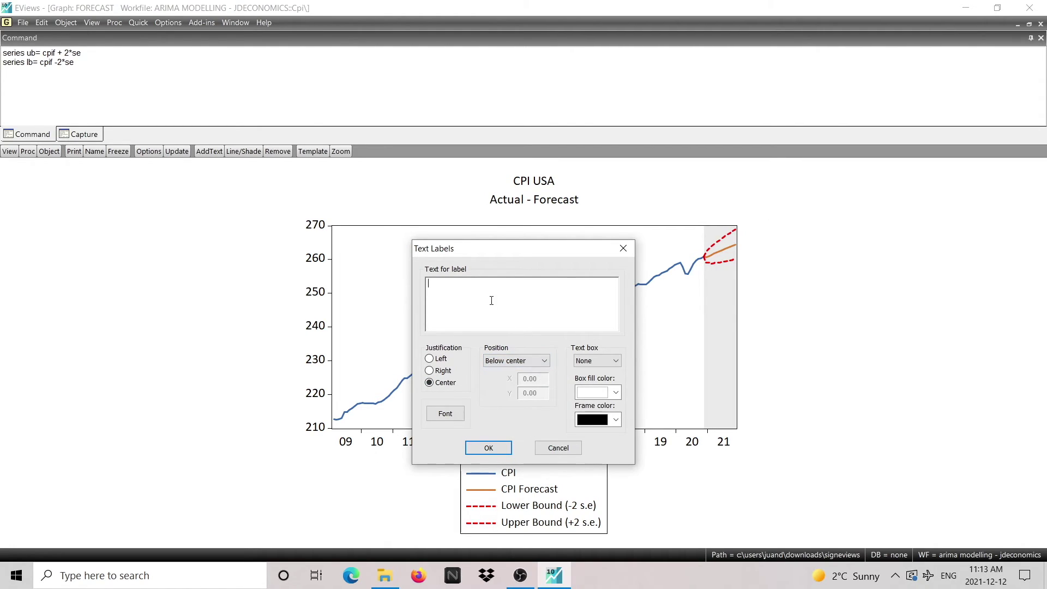
text(Time)
click(473, 447)
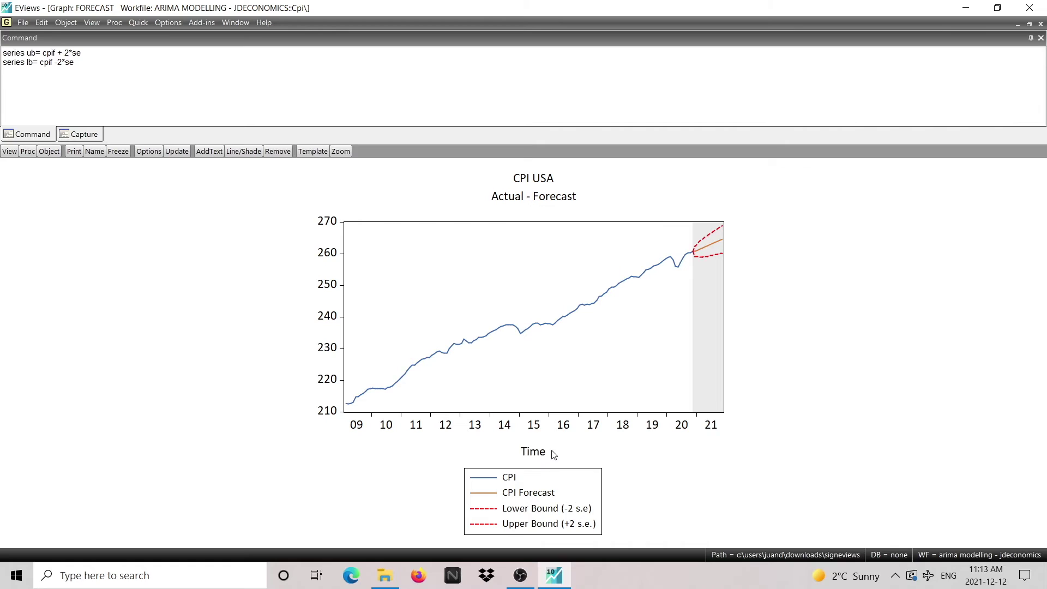
Step: Add a text label "Index" in the Left - Rotated position as the vertical axis title
right_click(755, 351)
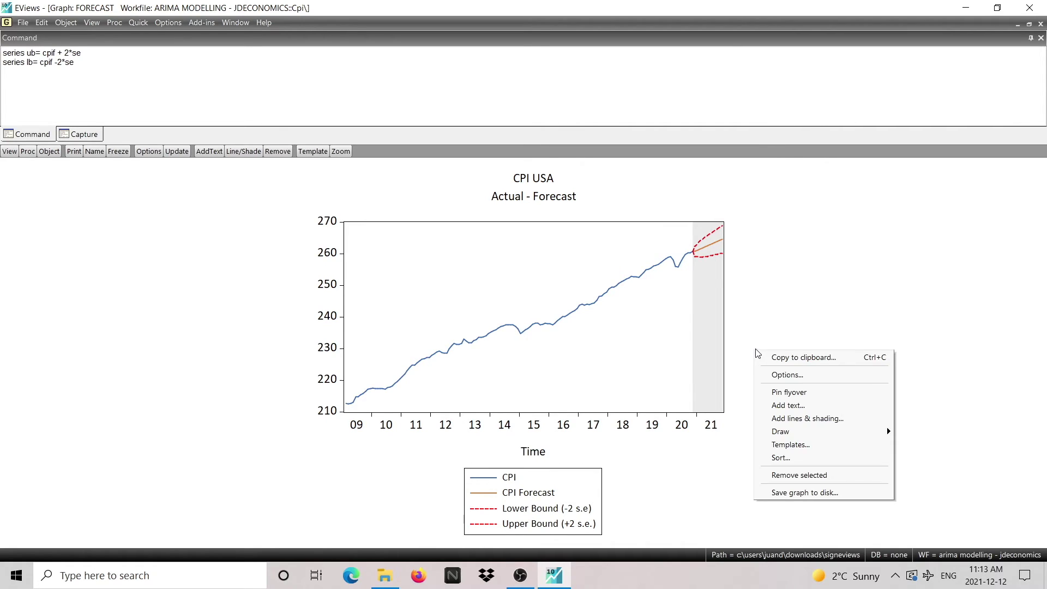
click(805, 405)
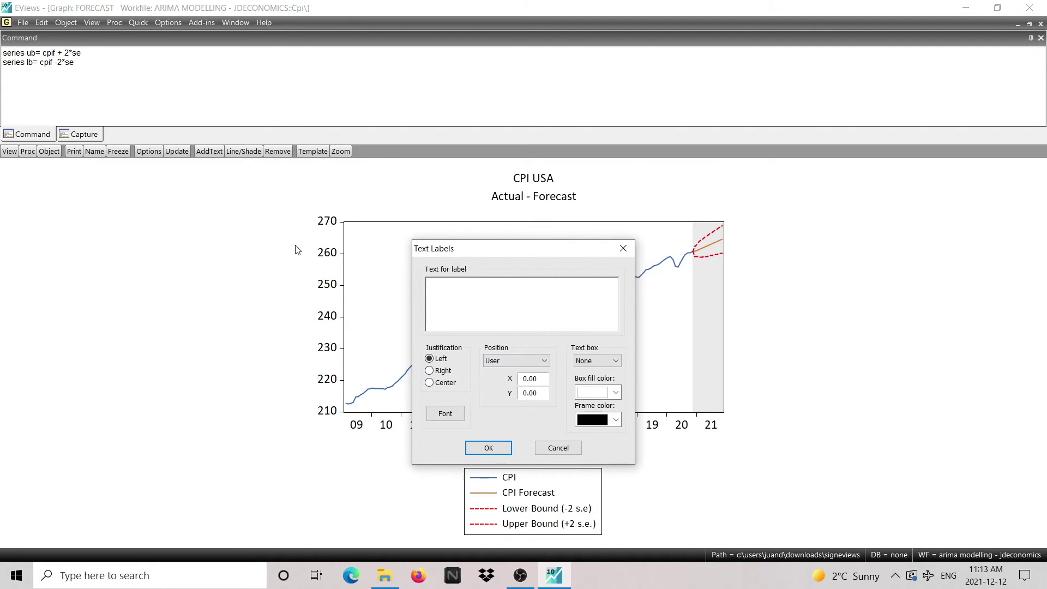
click(548, 365)
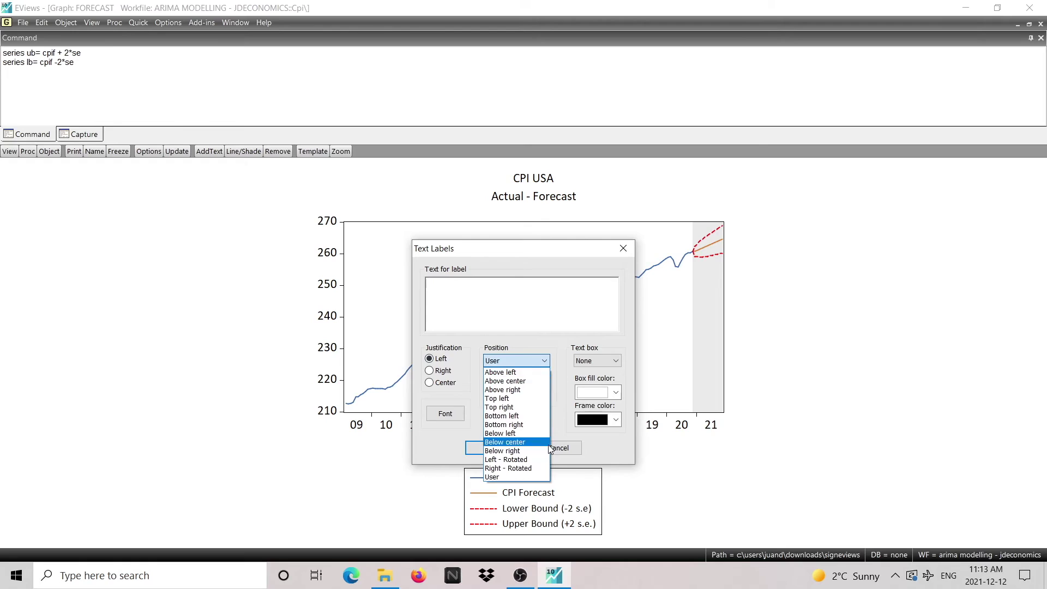
click(510, 461)
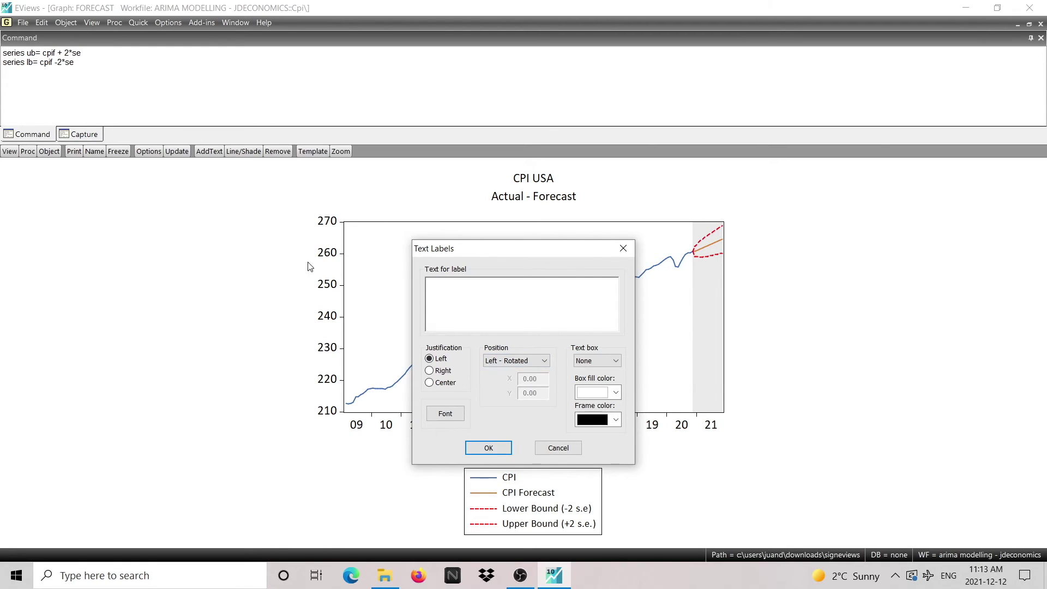
click(430, 285)
text(Index)
click(491, 448)
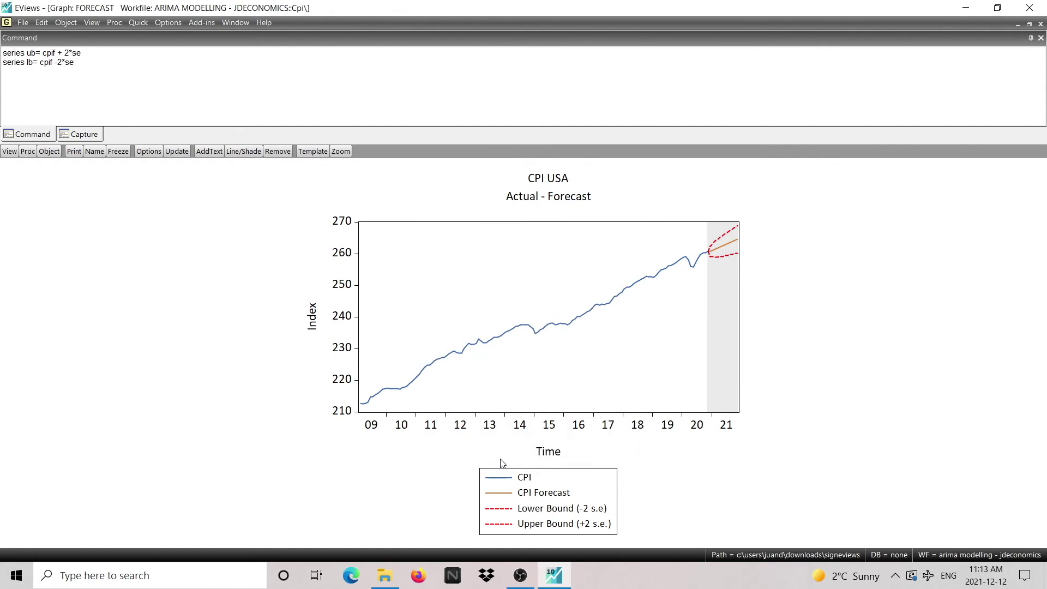